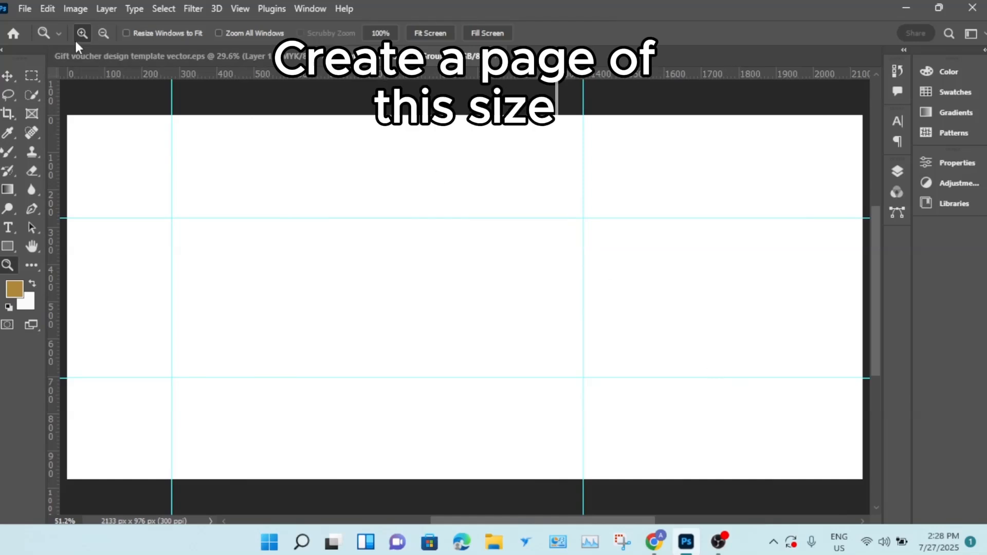
# - Check the image size of the gift voucher template document
pyautogui.click(7, 76)
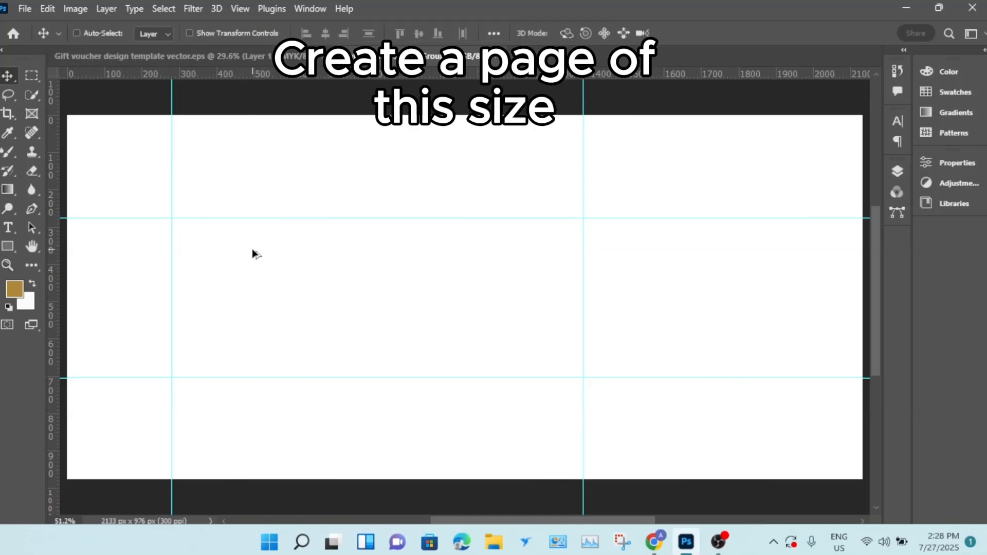
pyautogui.hotkey('ctrl', 'alt', 'i')
pyautogui.doubleClick(597, 191)
pyautogui.click(596, 210)
pyautogui.click(563, 305)
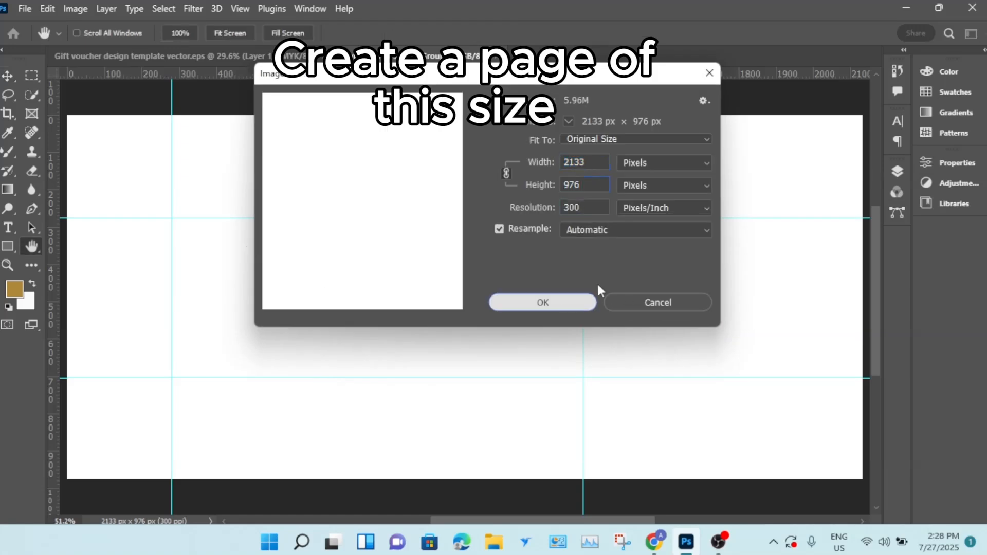
# - Make the Rectangle 1, Rectangle 2, Rectangle 2 copy and Rectangle 3 layers visible in the new document
pyautogui.click(898, 173)
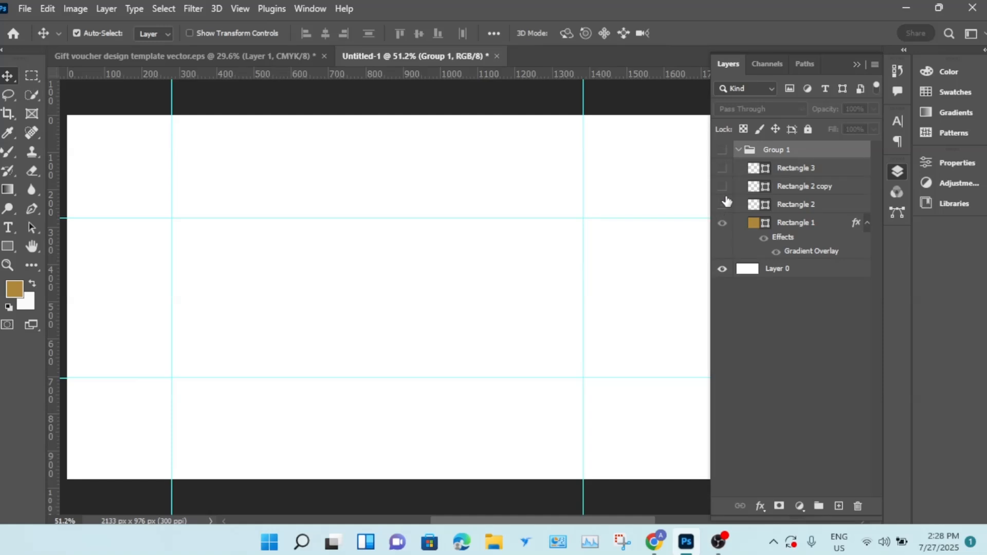
pyautogui.click(722, 224)
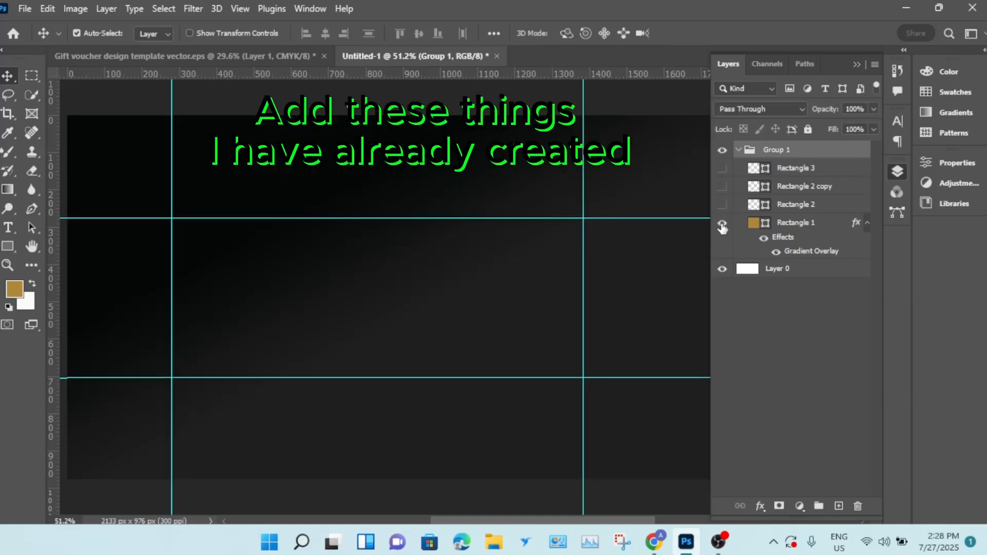
pyautogui.click(722, 204)
pyautogui.click(722, 186)
pyautogui.click(722, 168)
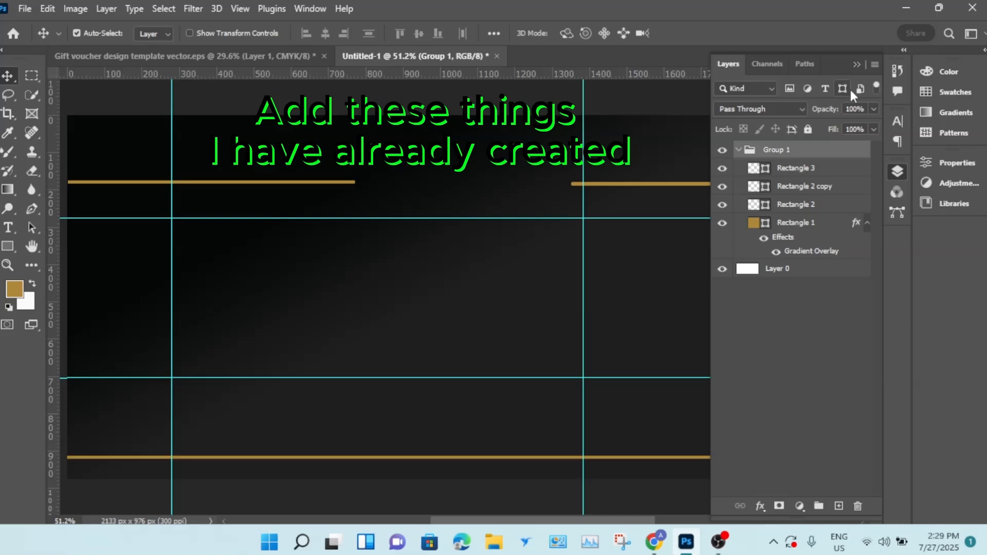
pyautogui.click(853, 57)
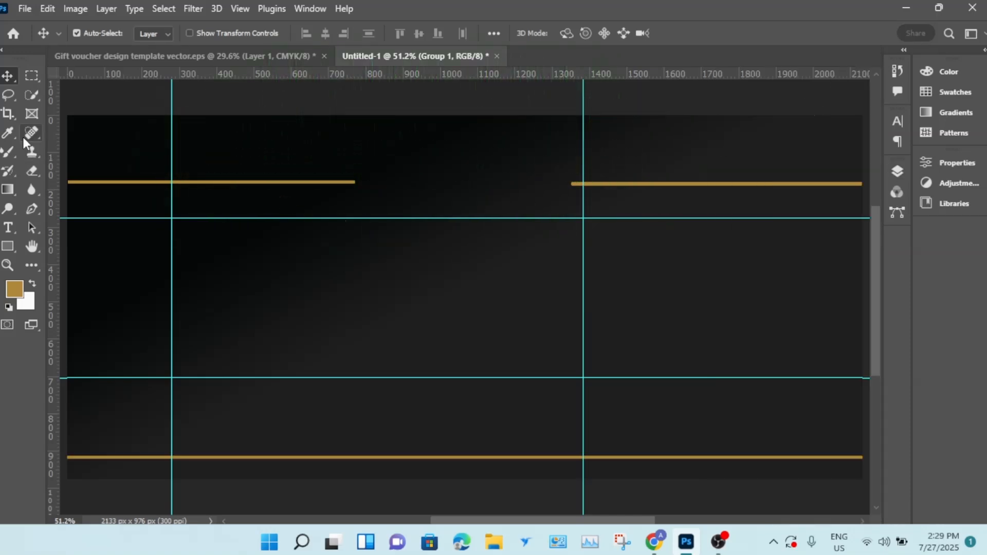
# - Draw a rectangle about 290 × 430 px along the left edge between the horizontal guides
pyautogui.click(7, 247)
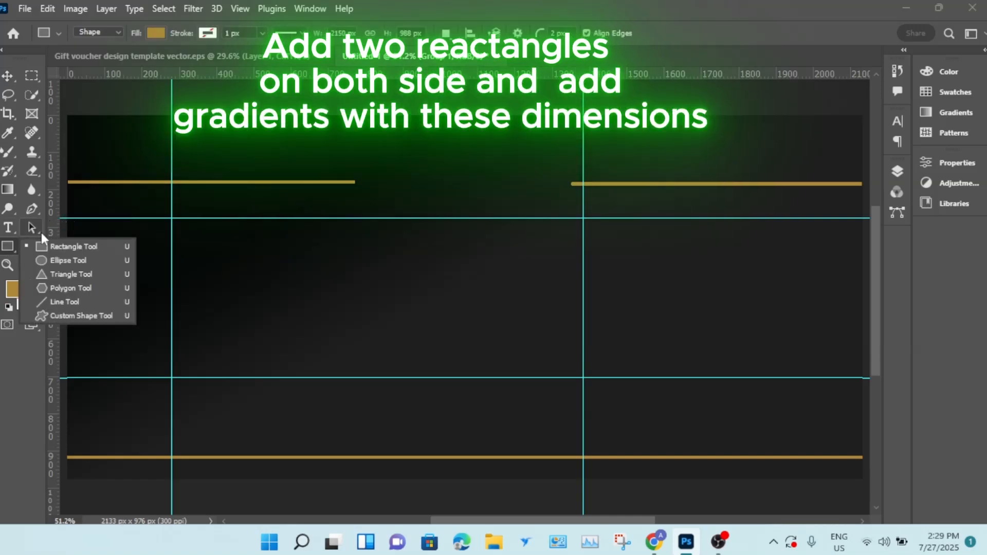
pyautogui.click(53, 246)
pyautogui.moveTo(66, 218); pyautogui.dragTo(171, 370)
pyautogui.hotkey('ctrl', 'z')
pyautogui.moveTo(62, 220); pyautogui.dragTo(173, 383)
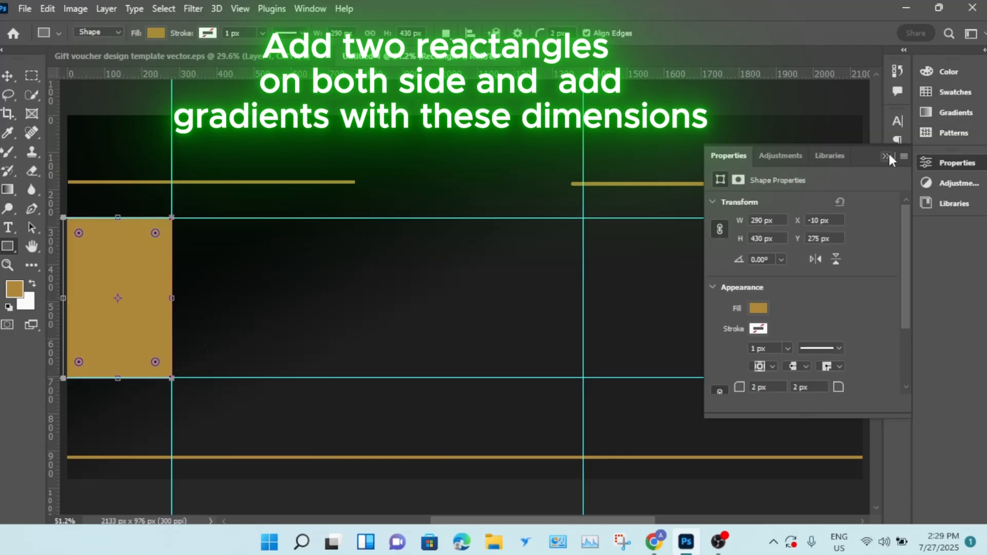
pyautogui.click(886, 155)
pyautogui.click(898, 170)
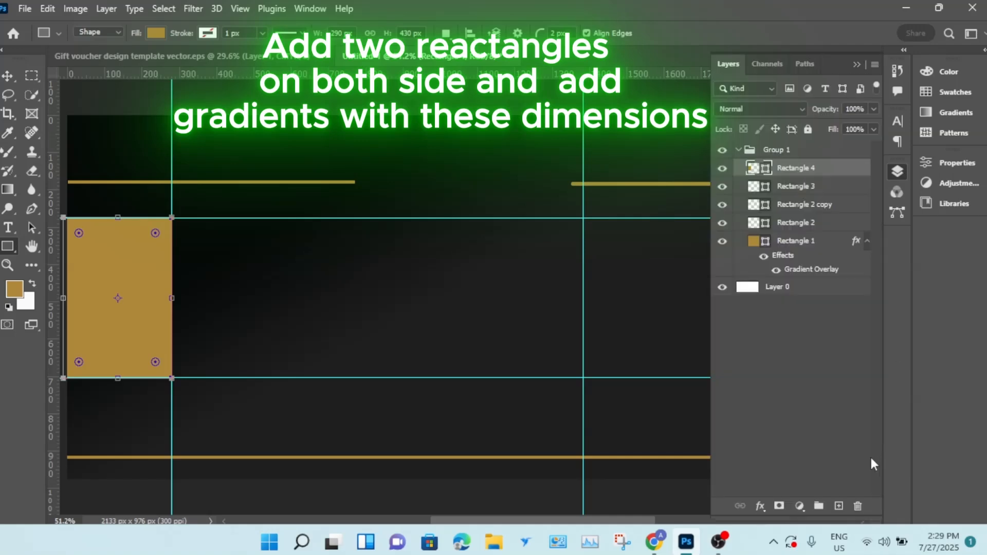
# - Add a Gradient Overlay to the left rectangle with the angle set to -177°
pyautogui.click(759, 506)
pyautogui.click(775, 466)
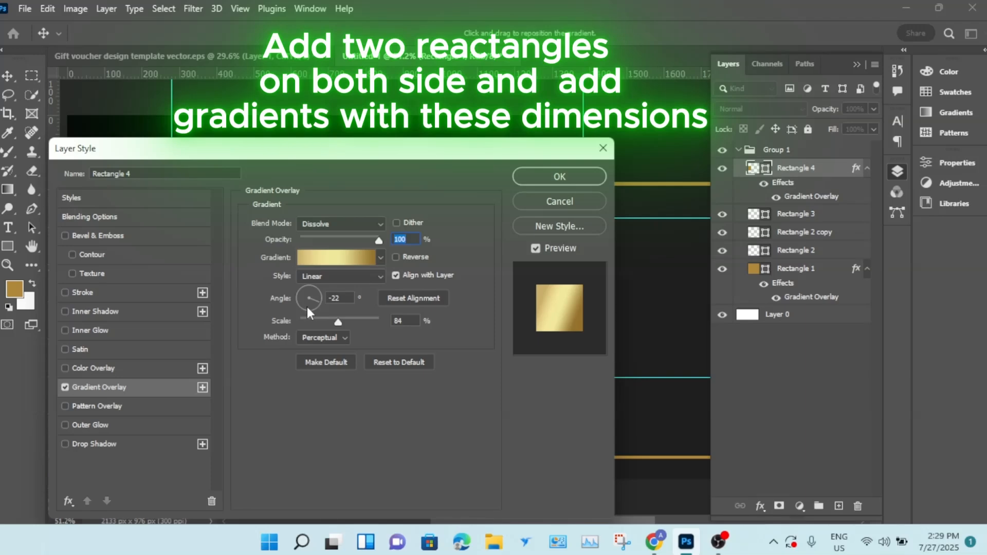
pyautogui.moveTo(358, 159); pyautogui.dragTo(734, 21)
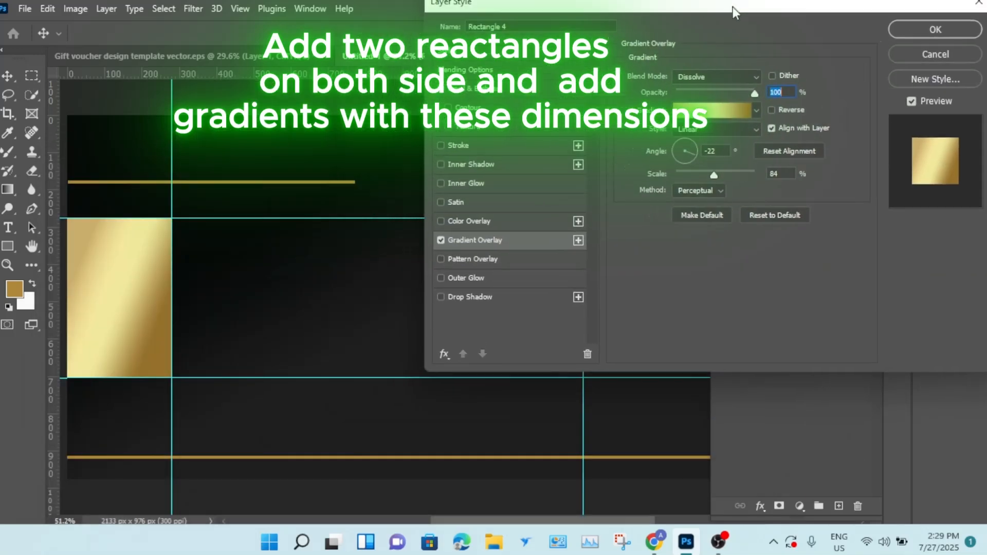
pyautogui.moveTo(683, 162); pyautogui.dragTo(660, 163)
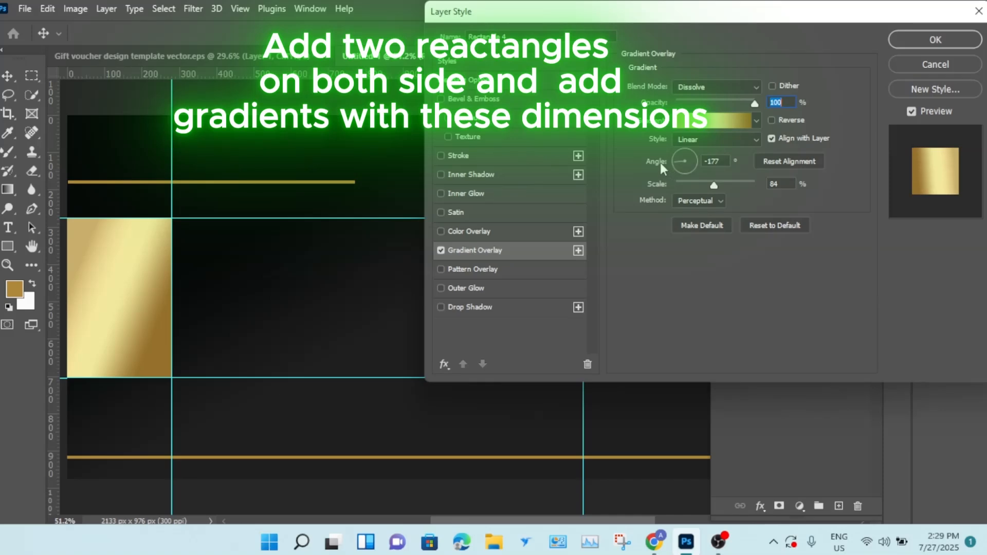
pyautogui.click(935, 39)
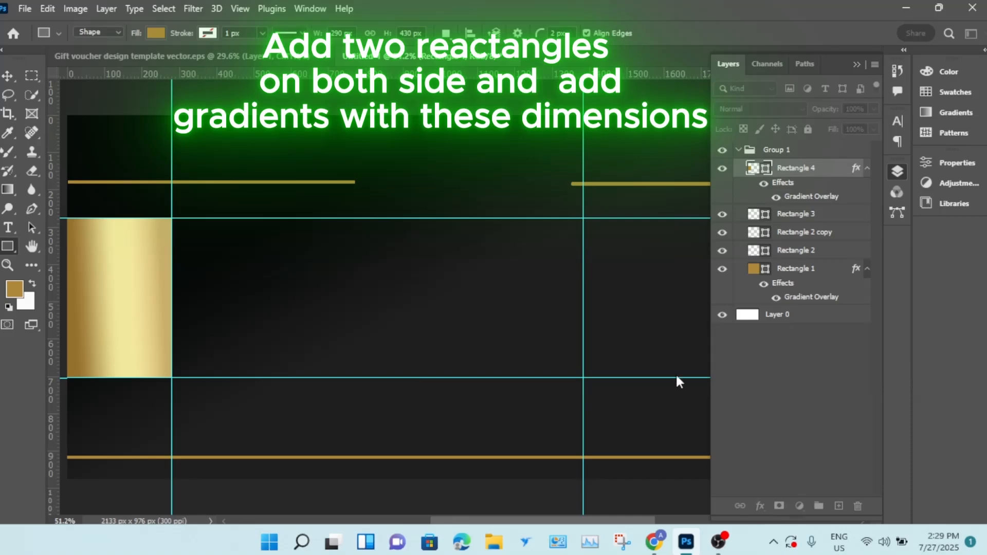
pyautogui.click(858, 63)
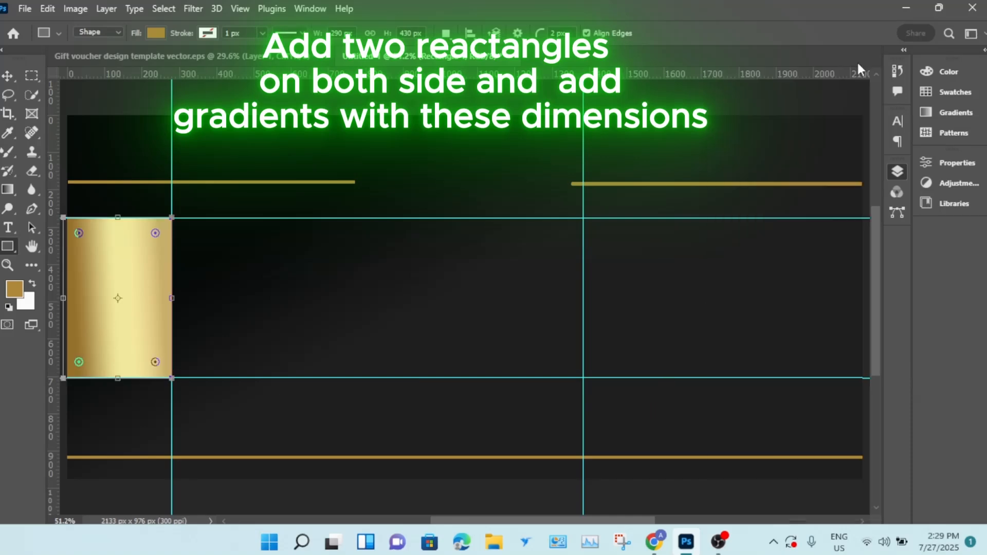
# - Draw a second rectangle about 756 × 430 px from the right guide to the canvas's right edge
pyautogui.moveTo(584, 218); pyautogui.dragTo(864, 376)
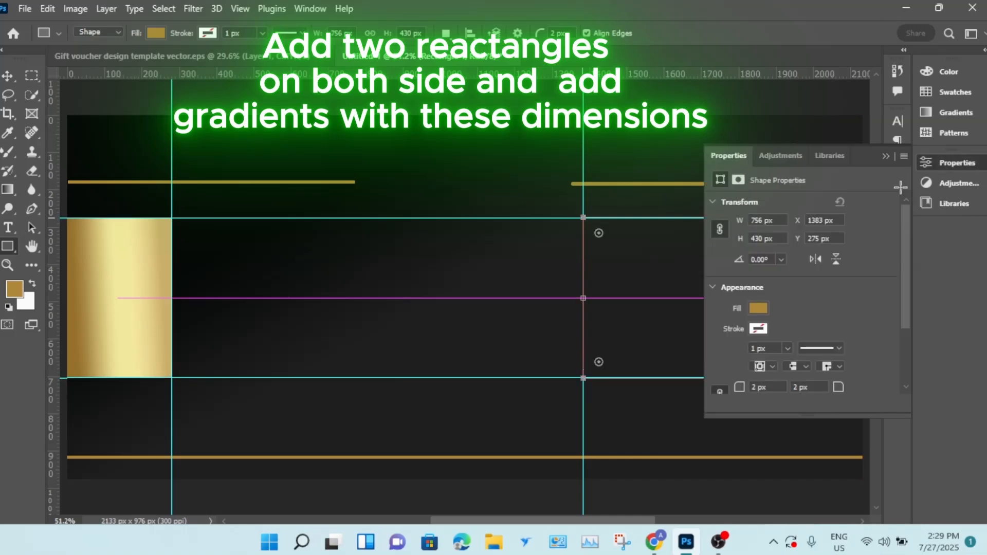
pyautogui.click(885, 155)
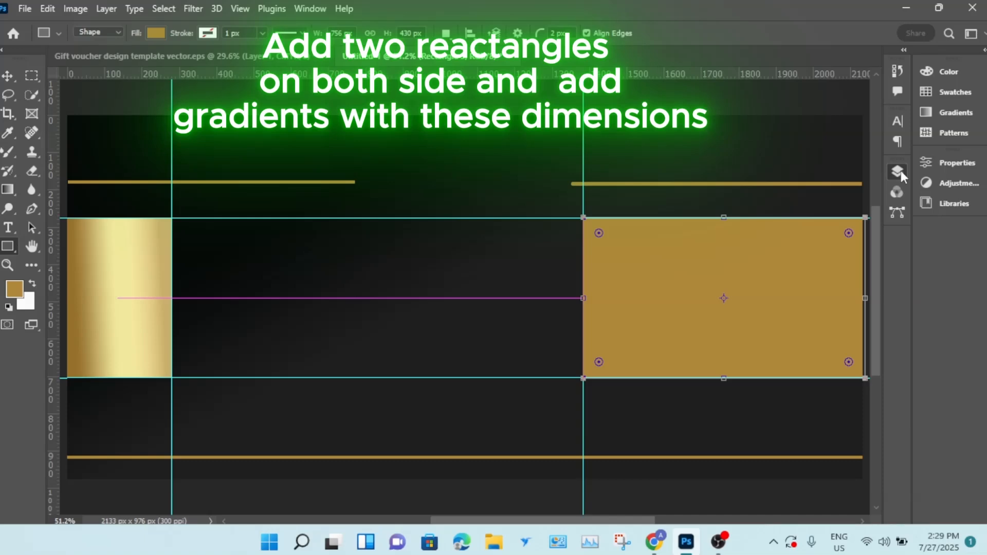
pyautogui.click(899, 171)
# - Apply a Gradient Overlay at -177° angle to the right rectangle
pyautogui.click(760, 507)
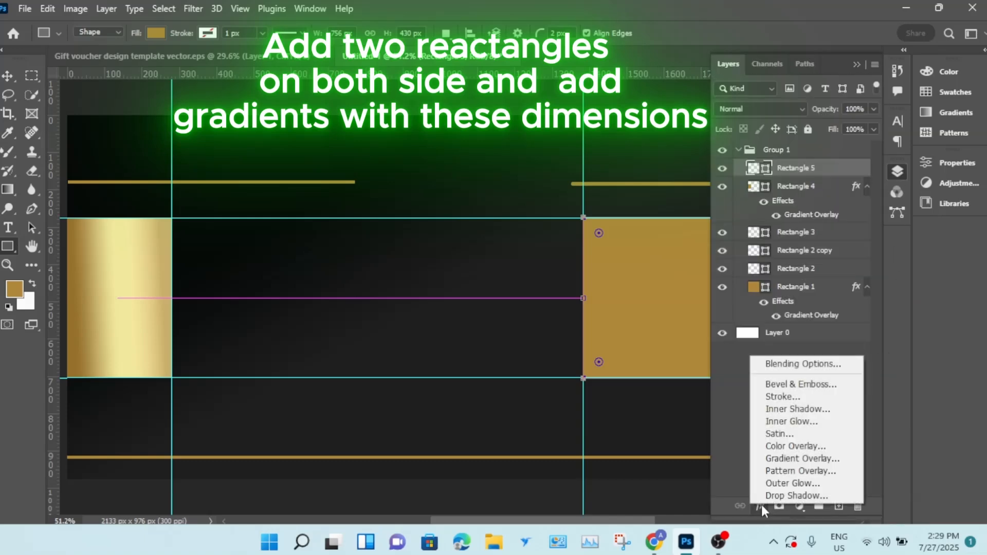
pyautogui.click(802, 458)
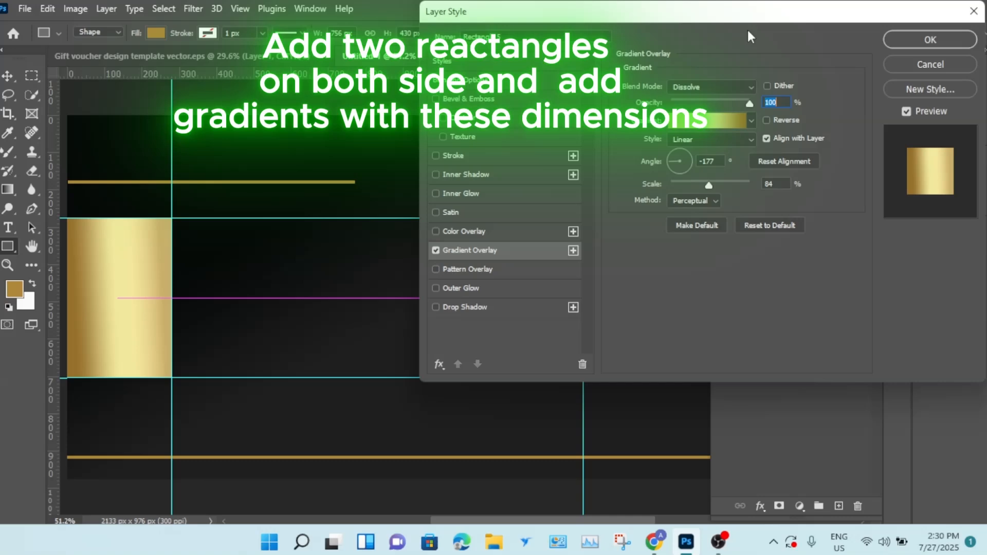
pyautogui.moveTo(746, 26); pyautogui.dragTo(213, 111)
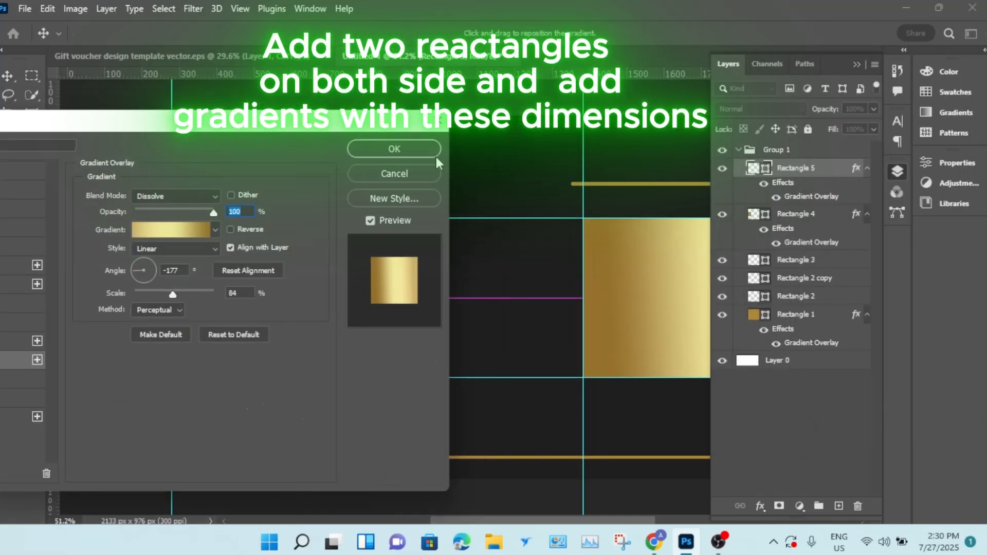
pyautogui.click(395, 149)
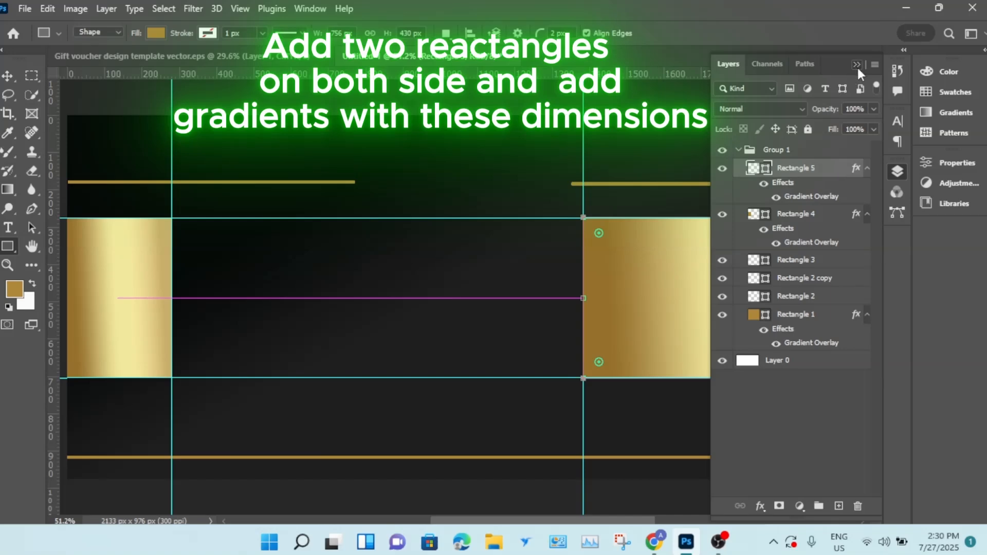
pyautogui.click(857, 65)
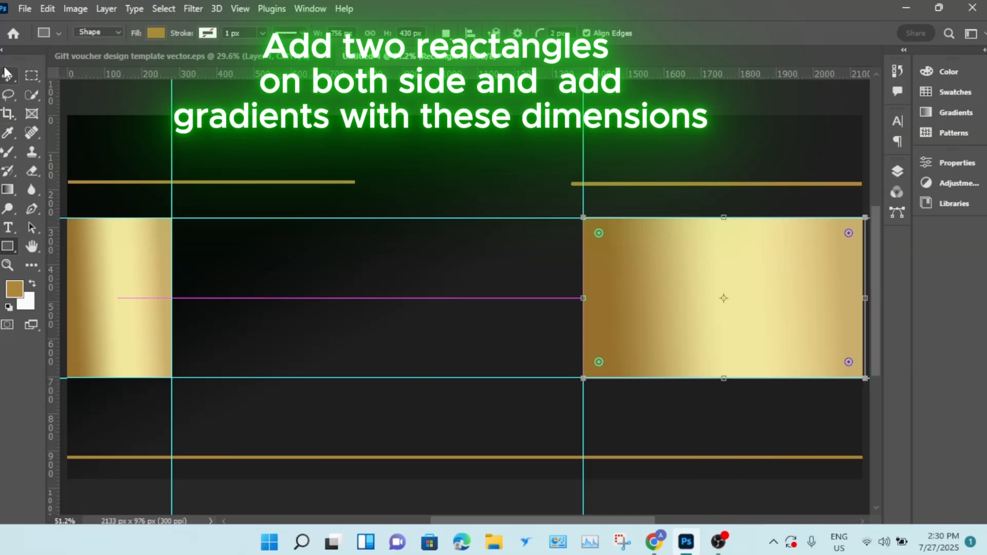
# - Remove the guides from the canvas with the Move tool
pyautogui.press('v')
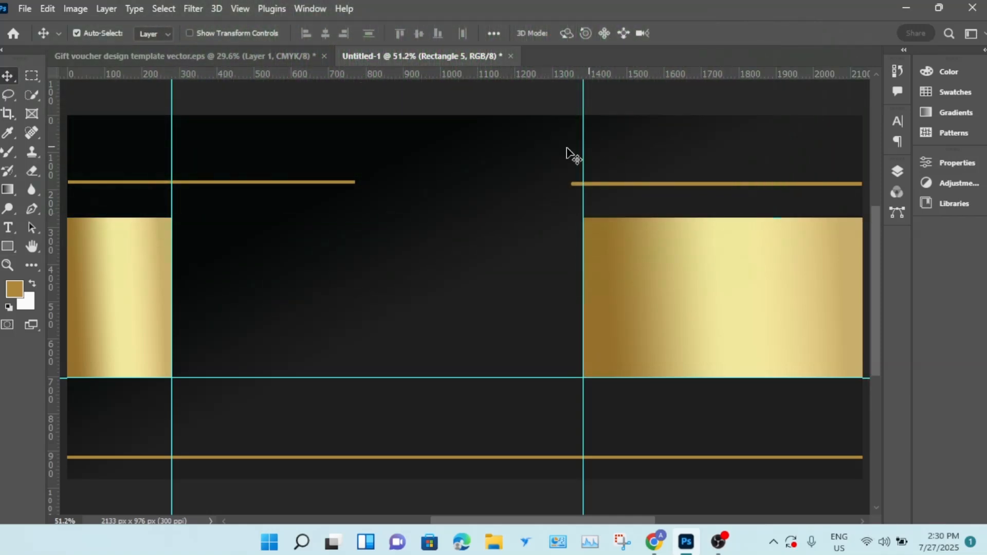
pyautogui.moveTo(583, 154); pyautogui.dragTo(869, 215)
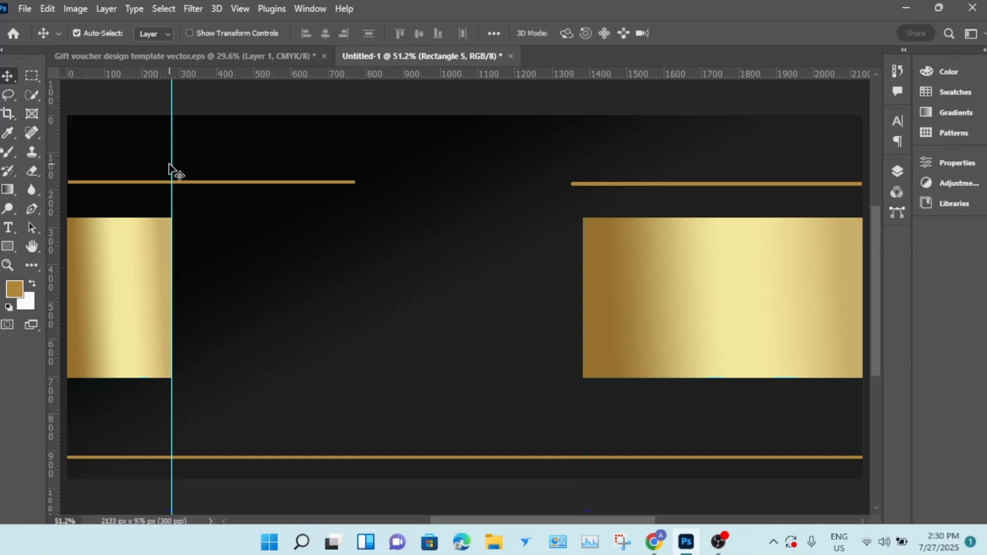
pyautogui.moveTo(172, 165); pyautogui.dragTo(2, 173)
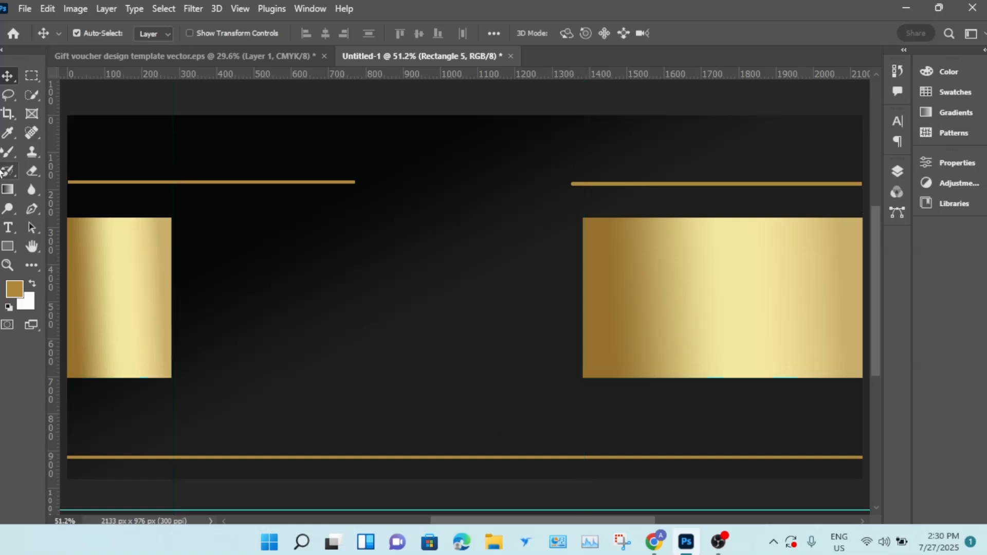
pyautogui.hotkey('ctrl', '-')
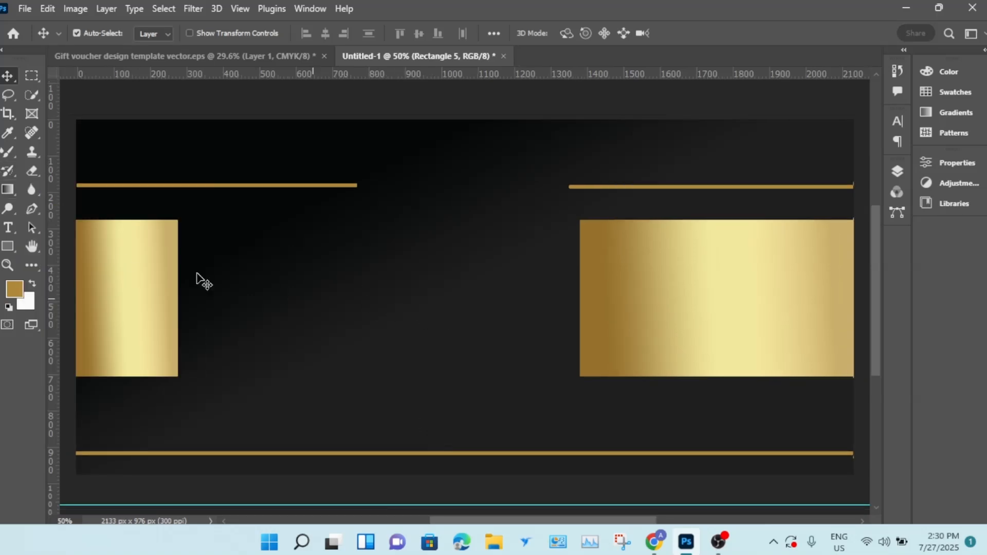
# - Add the text "Gift" in Great Vibes font above the left rectangle using the Horizontal Type tool
pyautogui.click(9, 228)
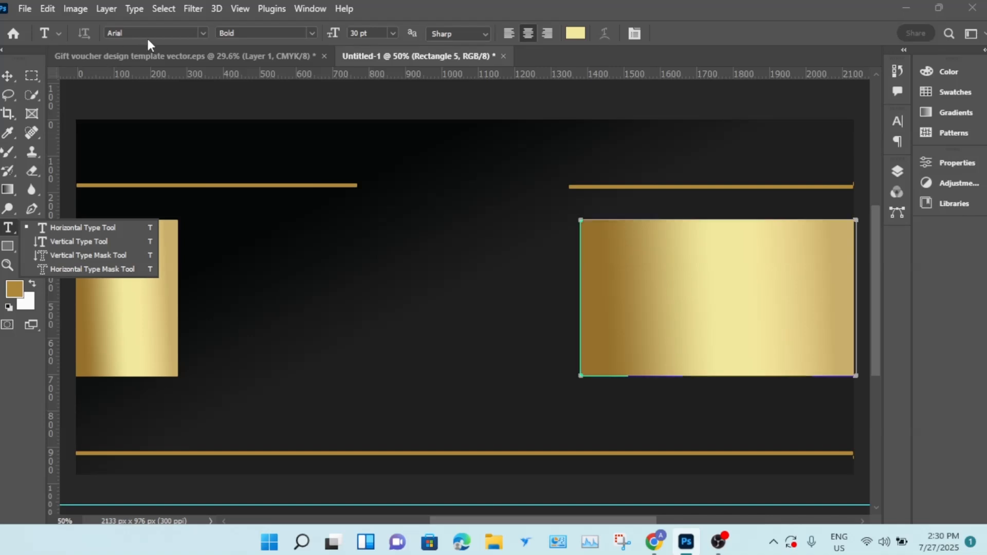
pyautogui.click(205, 29)
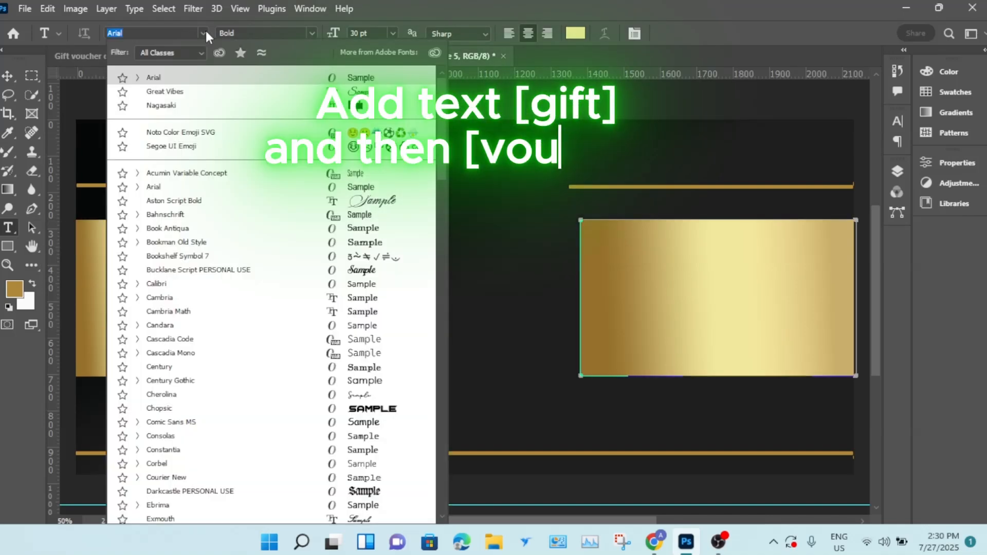
pyautogui.click(215, 93)
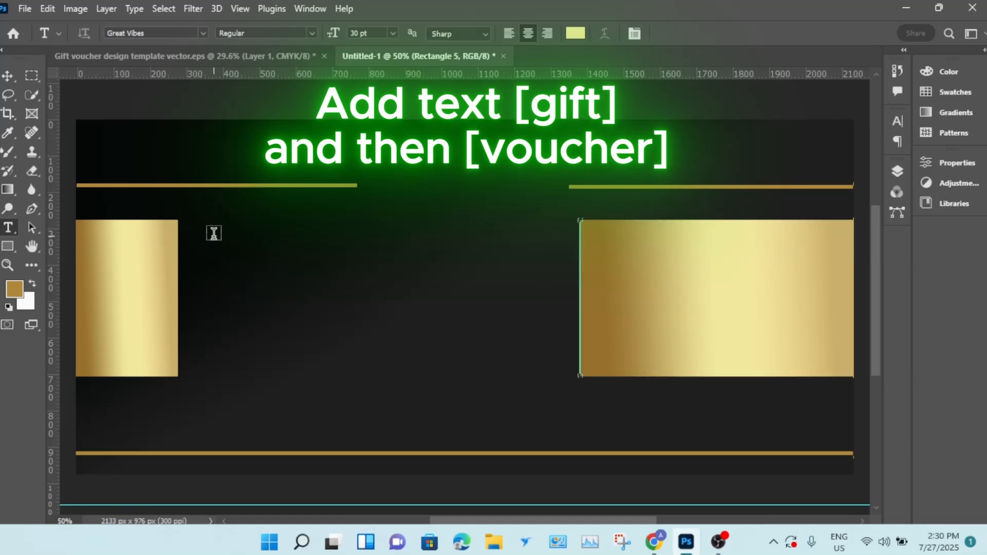
pyautogui.click(214, 233)
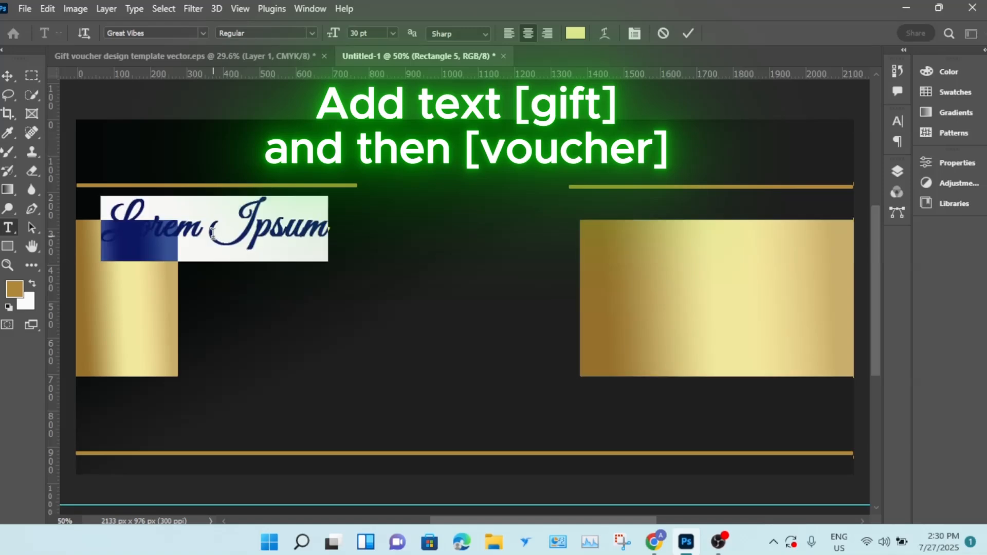
pyautogui.press('BackSpace')
pyautogui.write('gRA')
pyautogui.press('BackSpace')
pyautogui.press('BackSpace')
pyautogui.press('BackSpace')
pyautogui.write('Gi')
pyautogui.press('BackSpace')
pyautogui.write('ift')
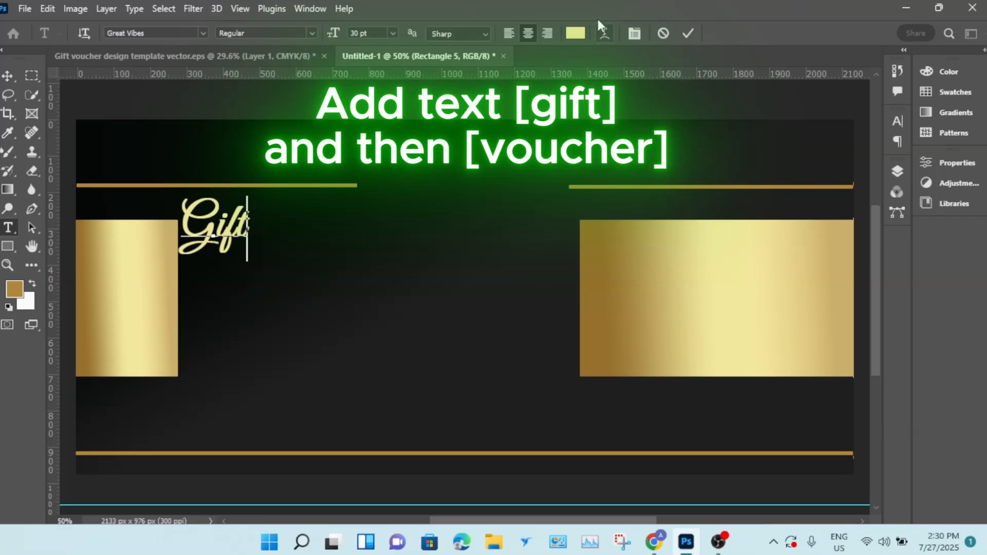
# - Recolour the Gift text to a darker gold shade and commit the text
pyautogui.click(580, 37)
pyautogui.click(15, 289)
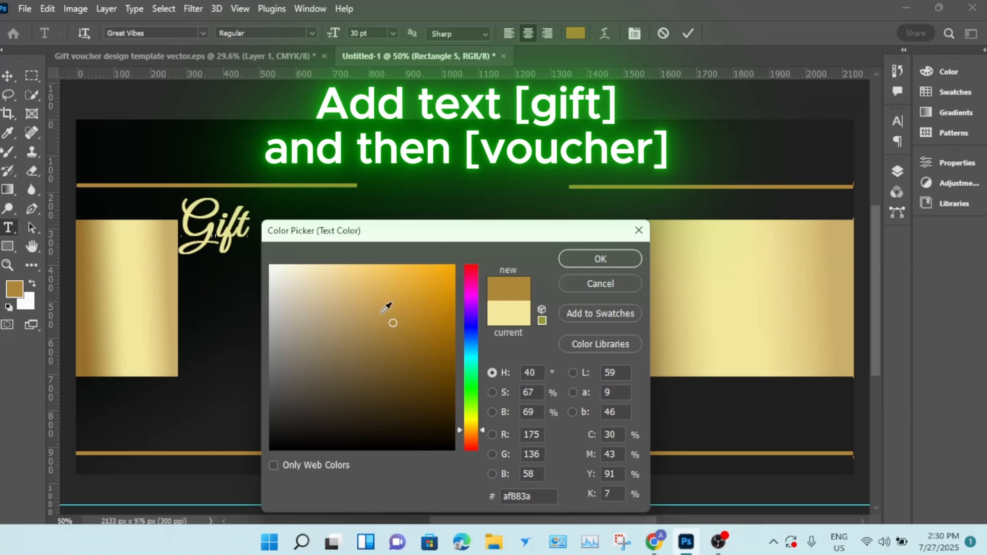
pyautogui.click(367, 302)
pyautogui.click(596, 260)
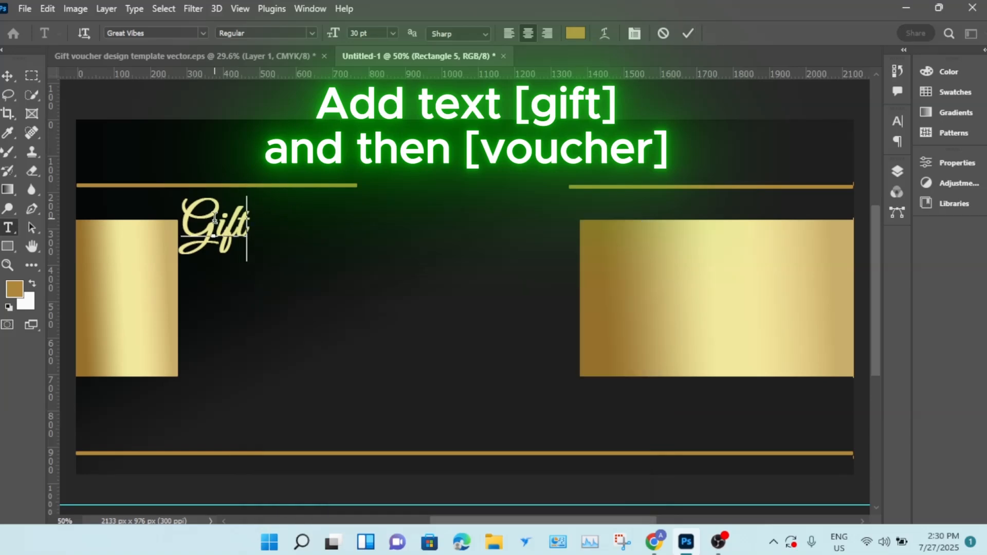
pyautogui.moveTo(248, 226); pyautogui.dragTo(153, 214)
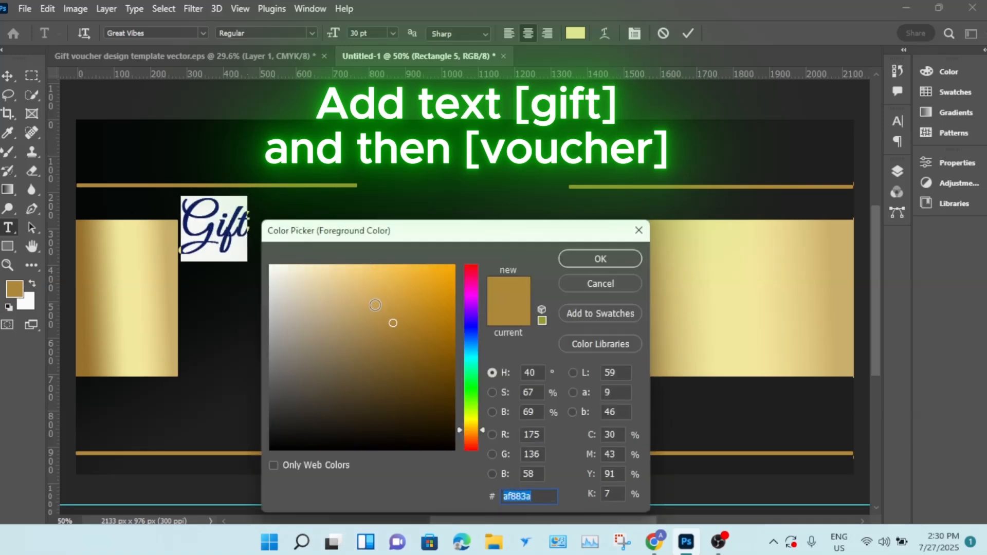
pyautogui.click(600, 283)
pyautogui.click(575, 33)
pyautogui.click(15, 291)
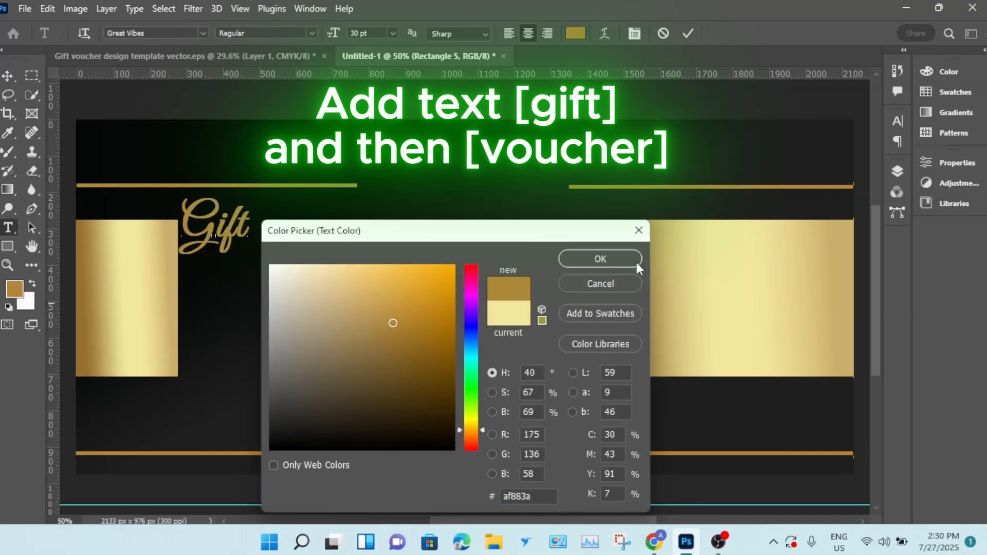
pyautogui.moveTo(391, 321); pyautogui.dragTo(371, 298)
pyautogui.click(590, 261)
pyautogui.hotkey('ctrl', 'Return')
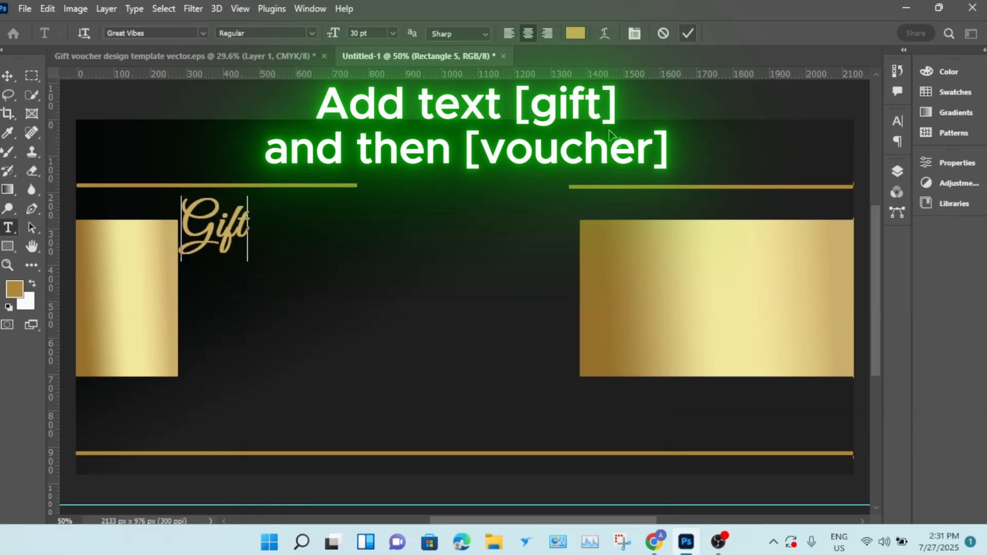
# - Scale the Gift text up to about 214% with Free Transform and commit it
pyautogui.hotkey('ctrl', 't')
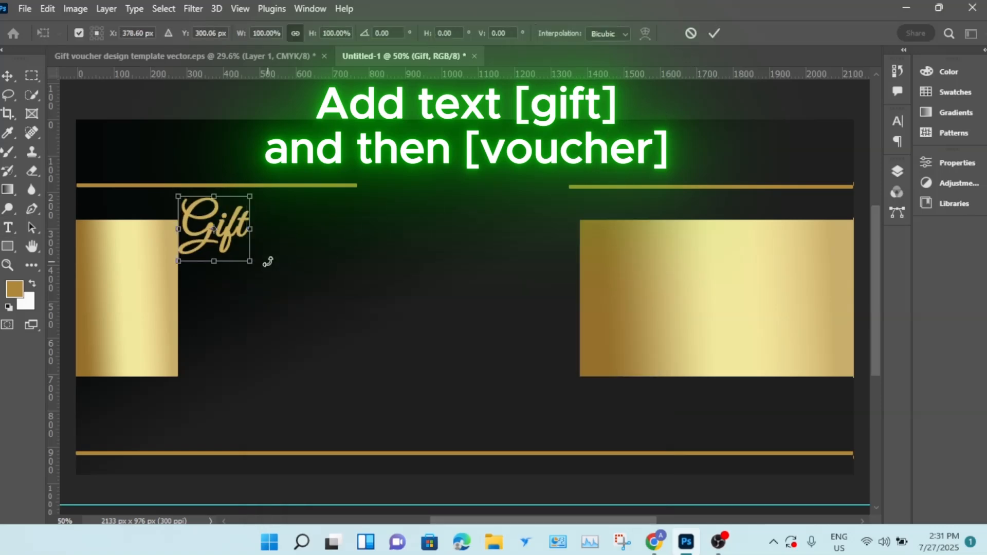
pyautogui.moveTo(257, 267); pyautogui.dragTo(354, 329)
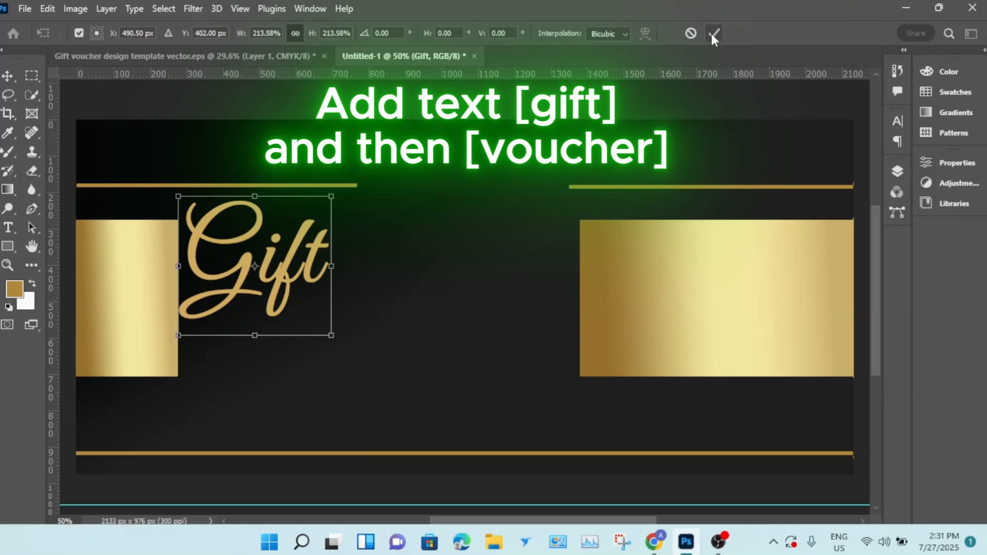
pyautogui.click(7, 229)
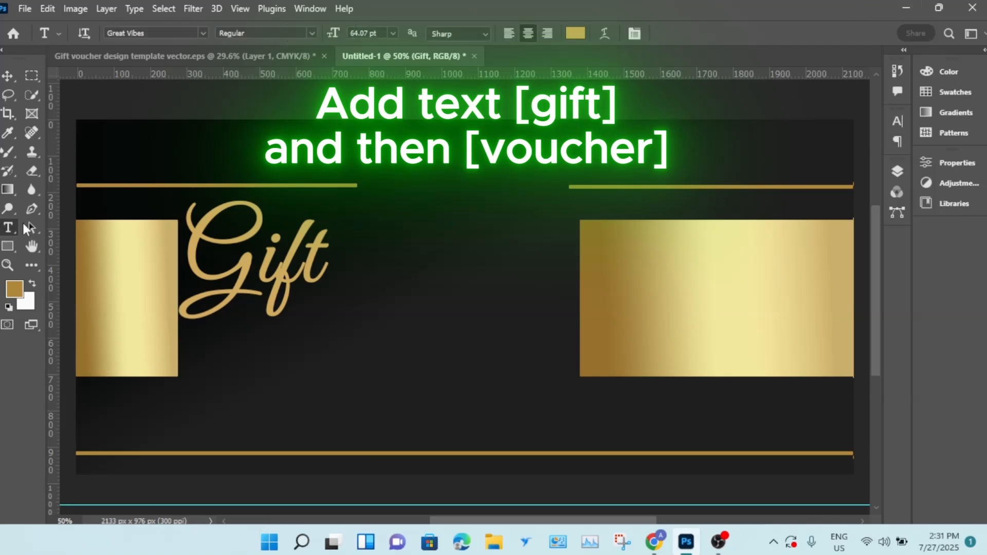
# - Create a new empty layer above the Gift text layer
pyautogui.click(898, 173)
pyautogui.click(838, 506)
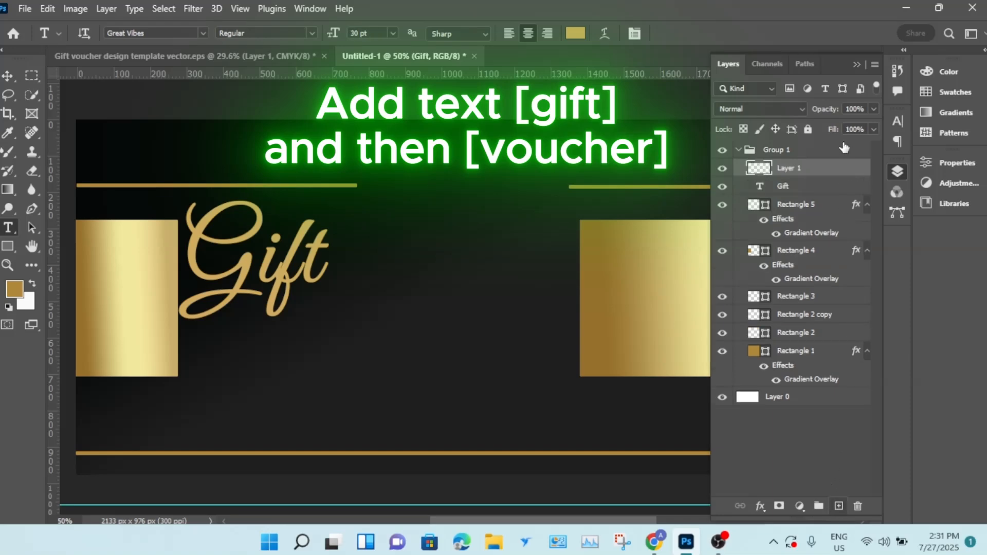
pyautogui.click(856, 65)
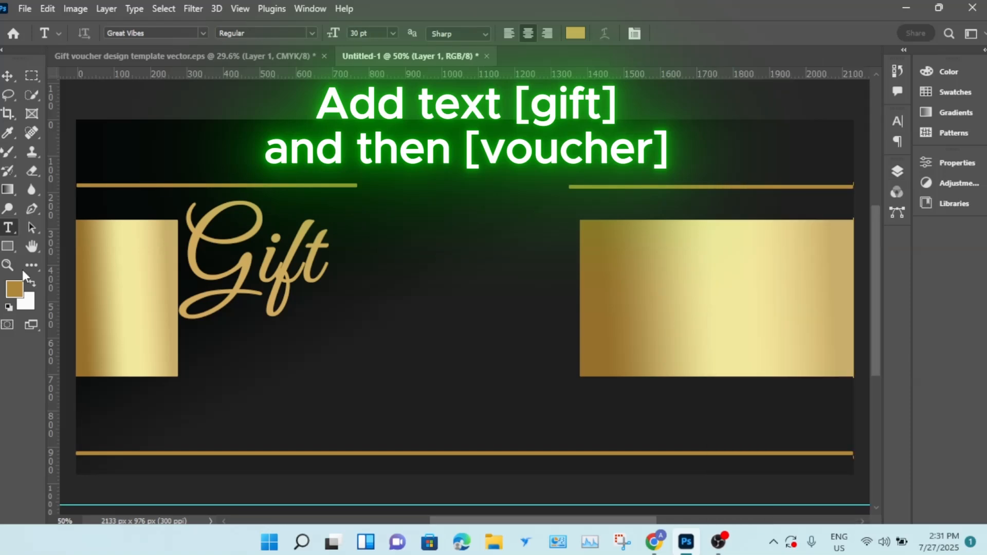
# - Add the text "VOUCHER" in Arial Bold just below and right of the Gift text
pyautogui.click(202, 32)
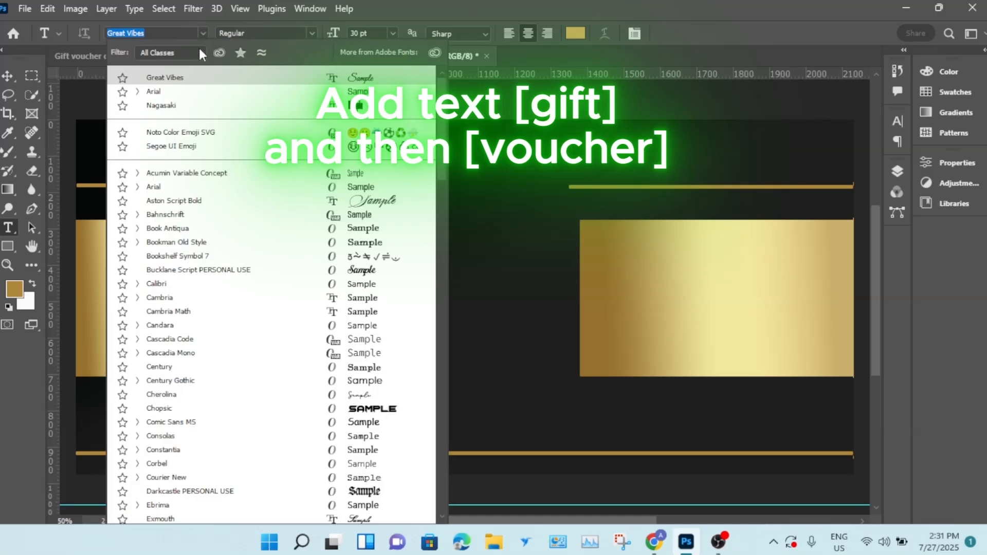
pyautogui.click(208, 91)
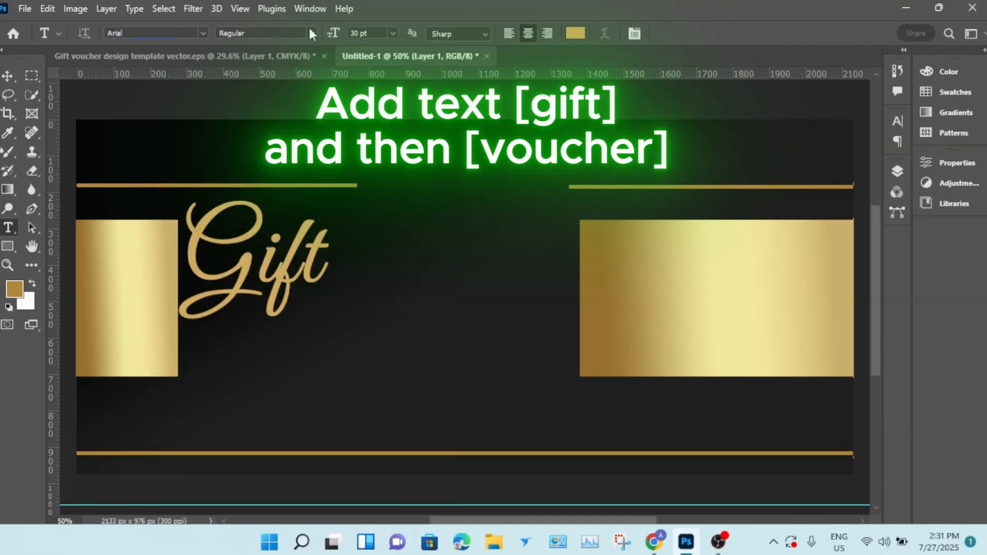
pyautogui.click(312, 33)
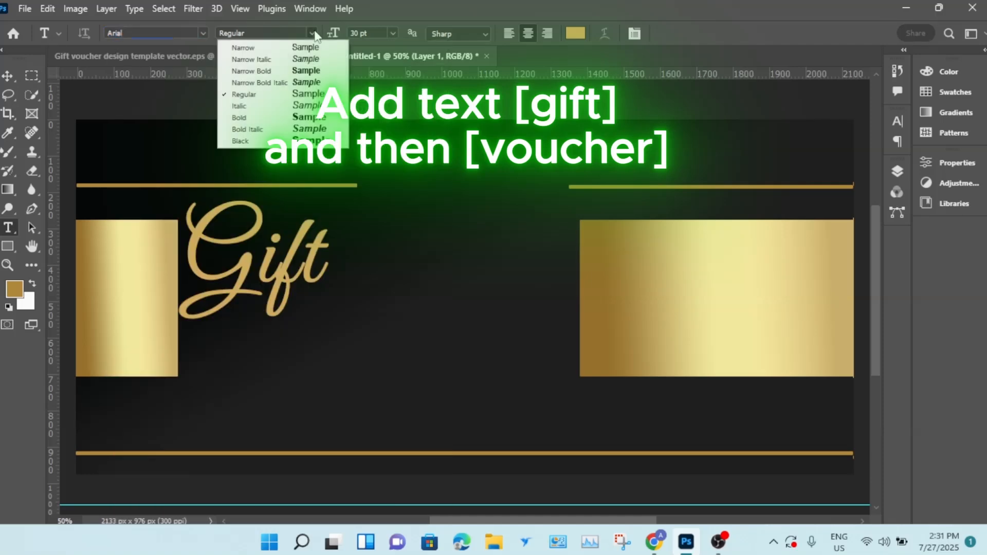
pyautogui.click(303, 117)
pyautogui.click(336, 322)
pyautogui.press('BackSpace')
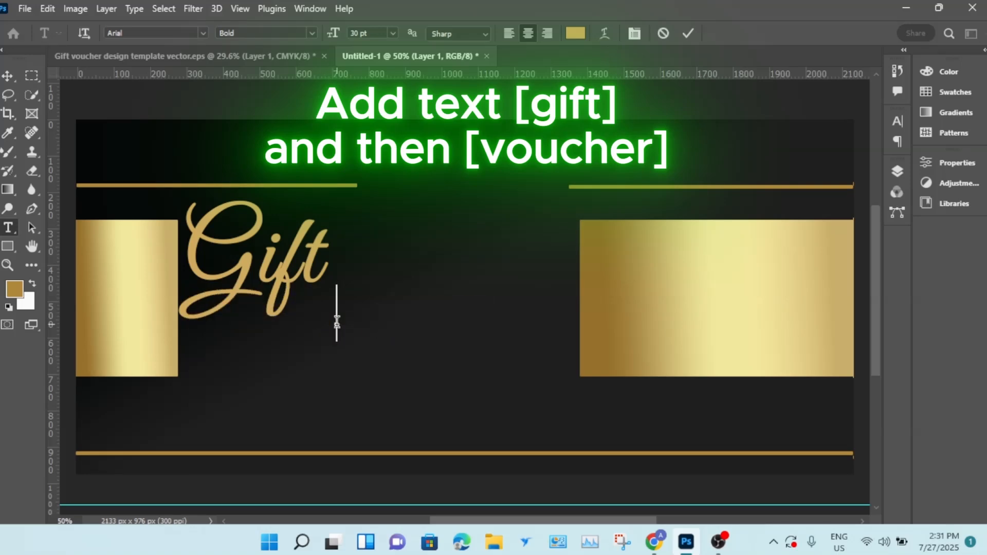
pyautogui.write('VOUCHER')
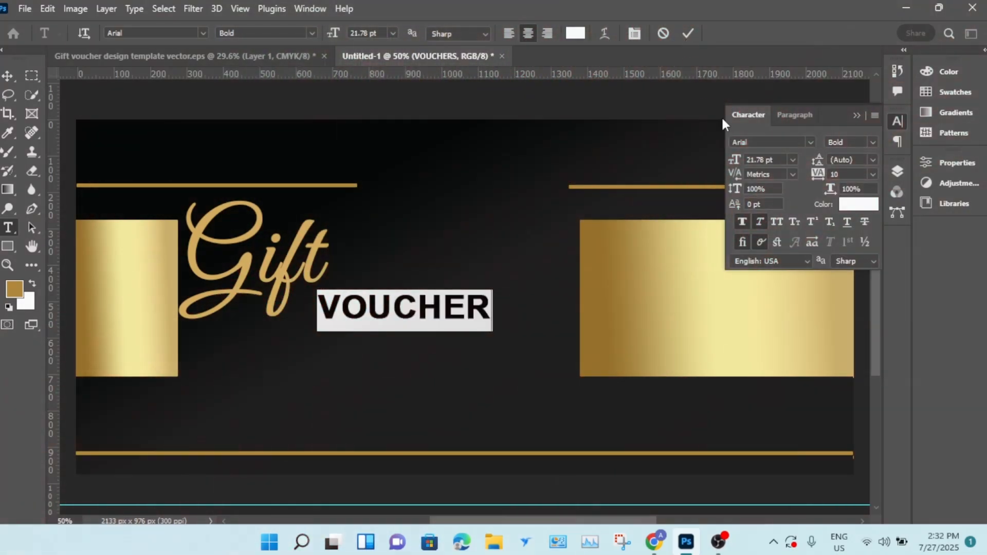
# - Italicize the VOUCHER text, then move it and scale it to about 109% beside Gift
pyautogui.click(759, 222)
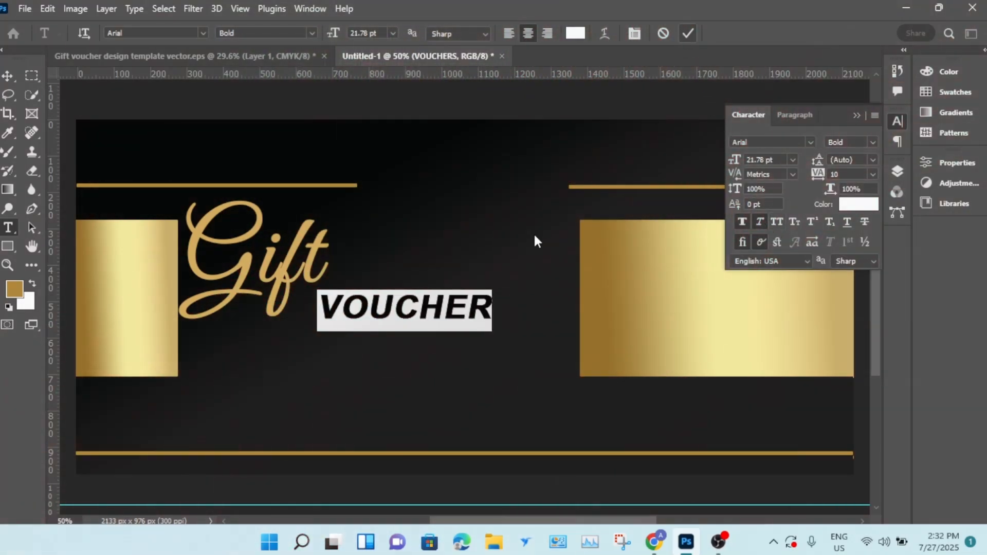
pyautogui.press('v')
pyautogui.hotkey('ctrl', 't')
pyautogui.moveTo(317, 312); pyautogui.dragTo(304, 309)
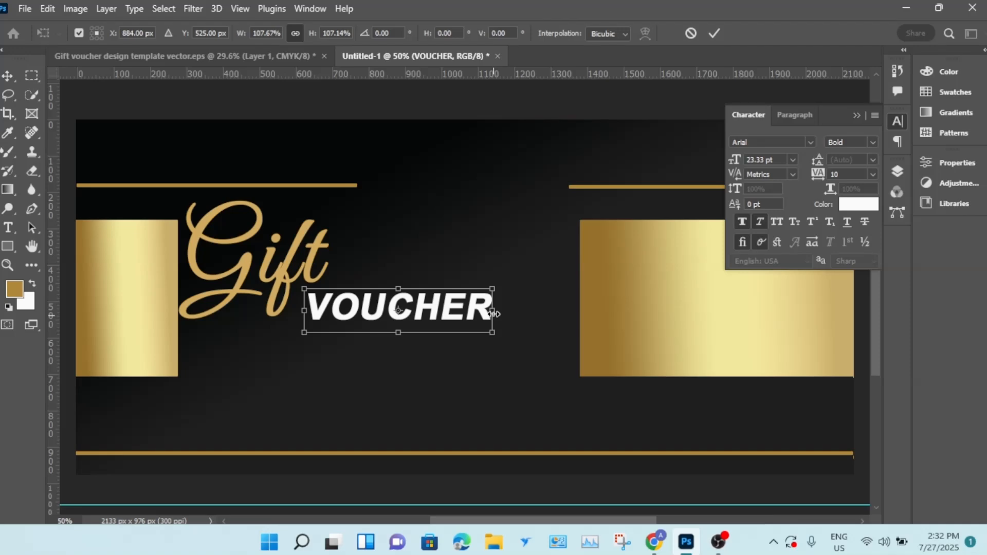
pyautogui.moveTo(496, 313); pyautogui.dragTo(499, 314)
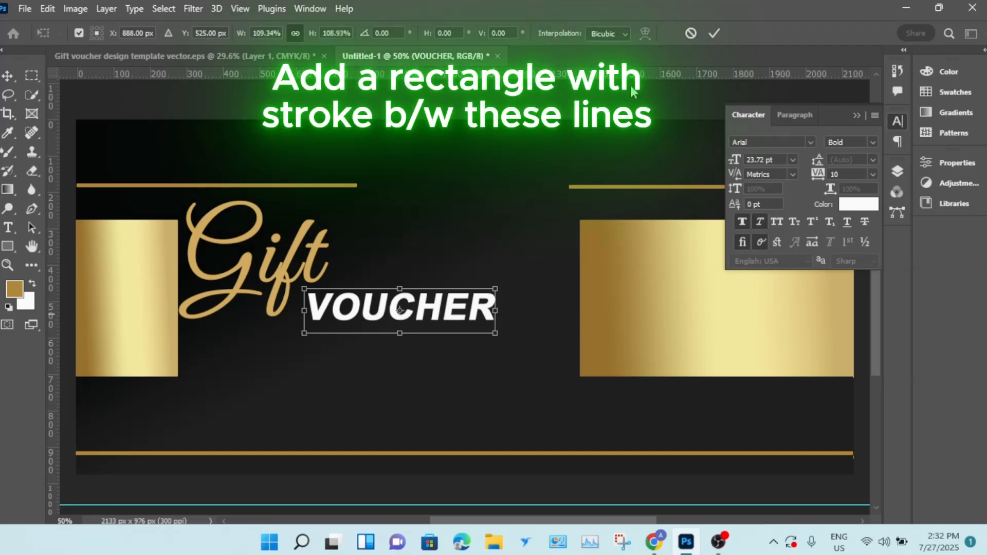
pyautogui.click(715, 33)
# - Draw a rectangle about 516 × 58 px in the gap between the two upper gold lines
pyautogui.click(7, 246)
pyautogui.click(359, 177)
pyautogui.moveTo(360, 177); pyautogui.dragTo(550, 199)
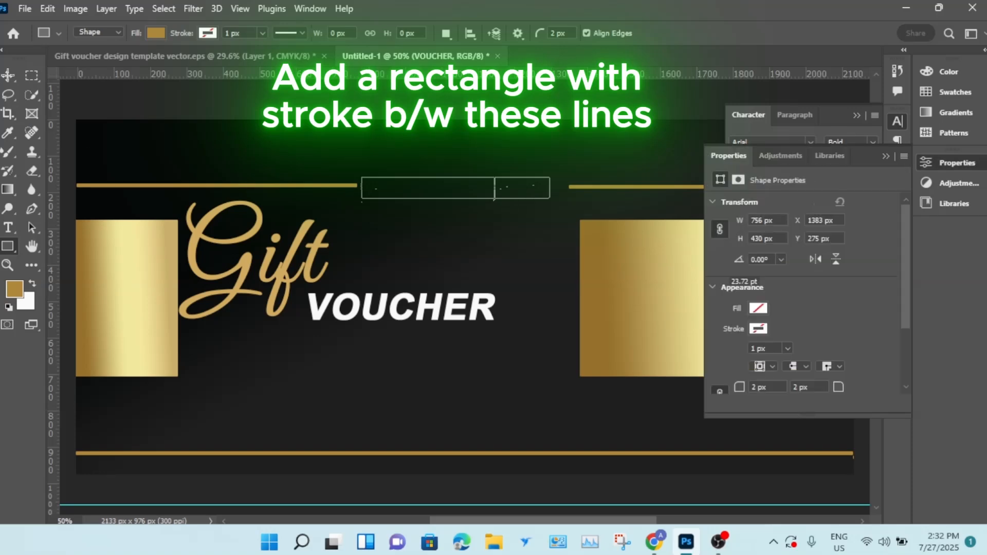
pyautogui.press('v')
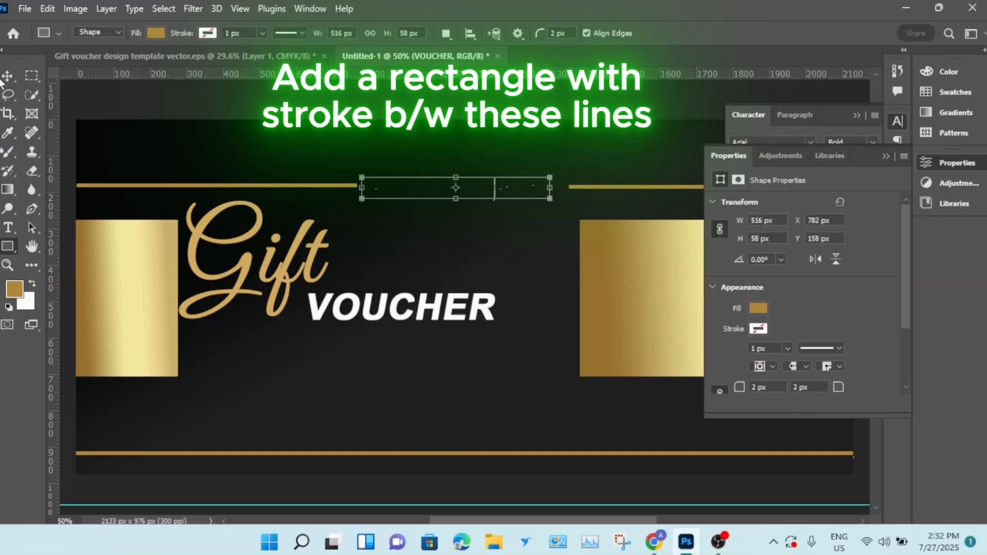
pyautogui.moveTo(434, 200); pyautogui.dragTo(430, 201)
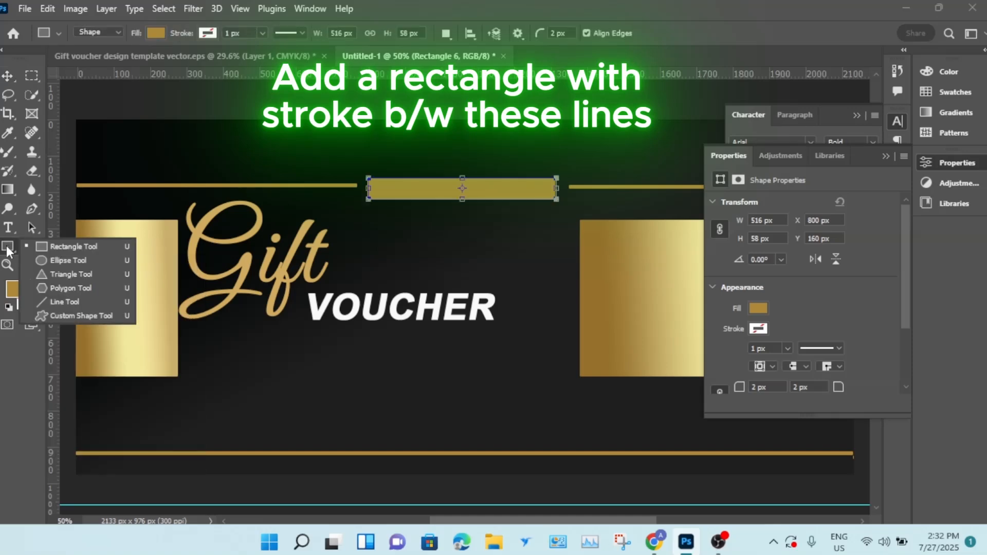
# - Set the rectangle's stroke colour to the gold of the lines, af883a
pyautogui.click(209, 33)
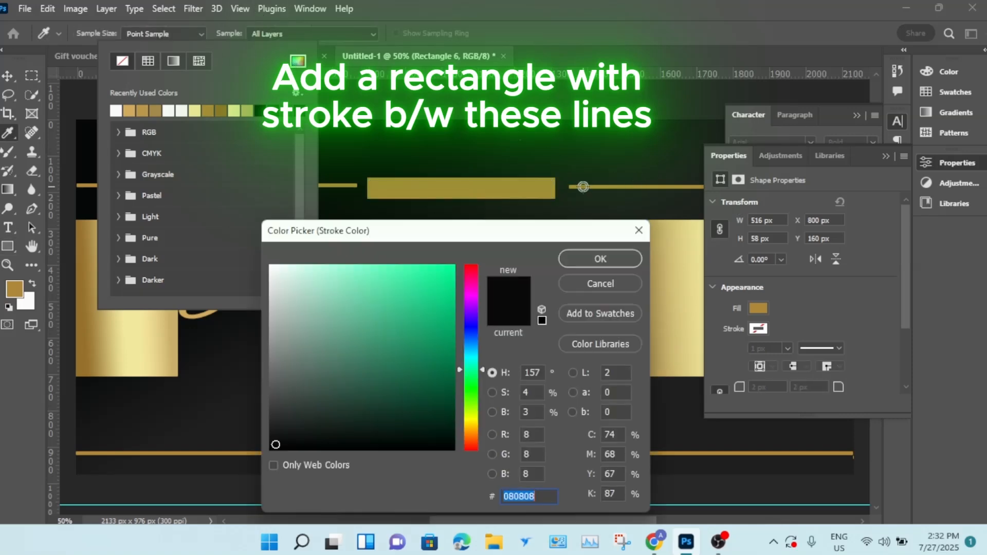
pyautogui.click(583, 187)
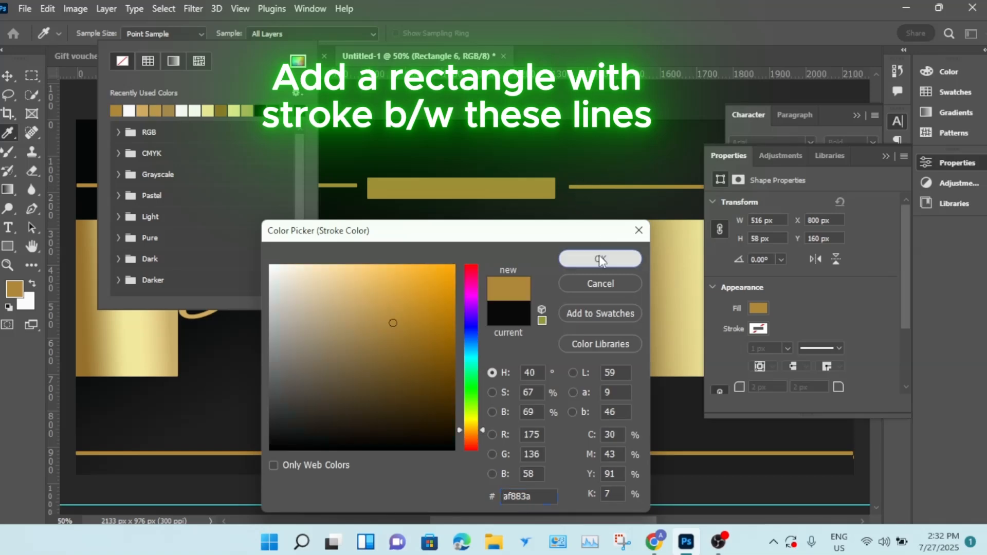
pyautogui.click(8, 78)
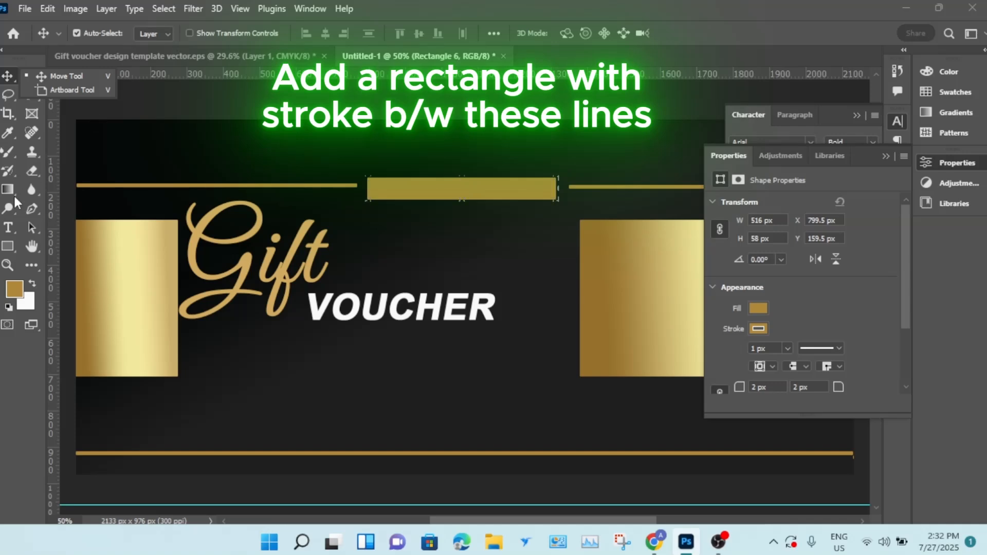
# - Remove the rectangle's fill and set its stroke width to 13 px
pyautogui.press('u')
pyautogui.click(155, 33)
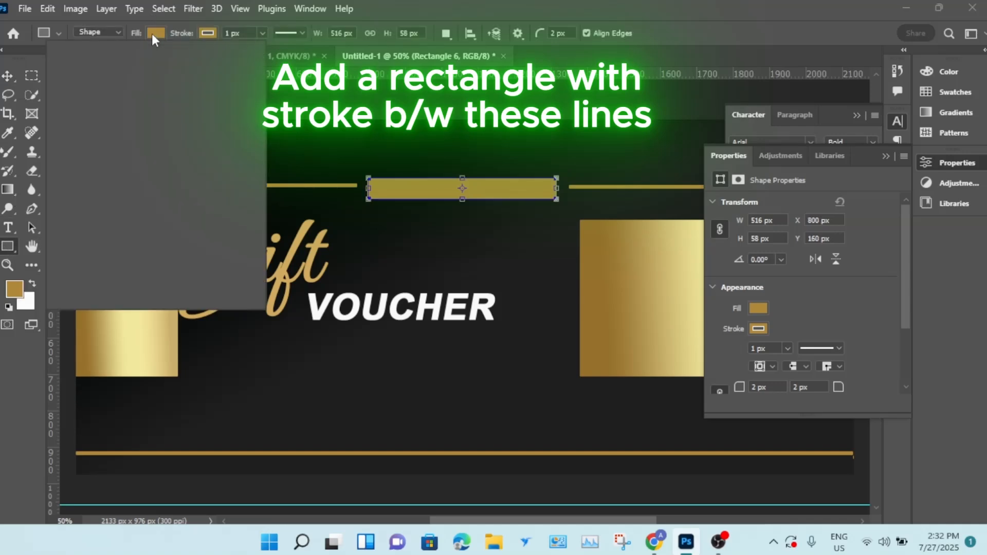
pyautogui.click(251, 31)
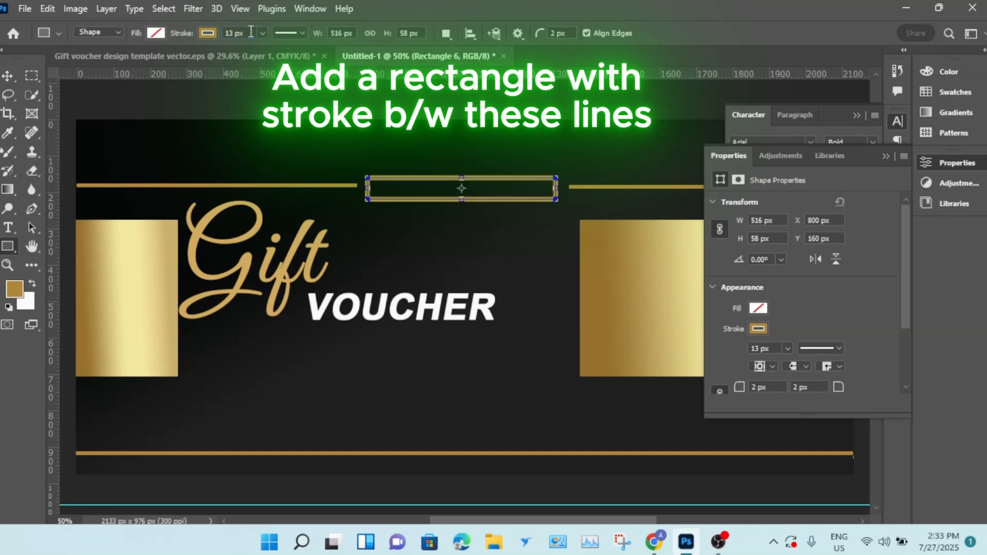
pyautogui.click(6, 77)
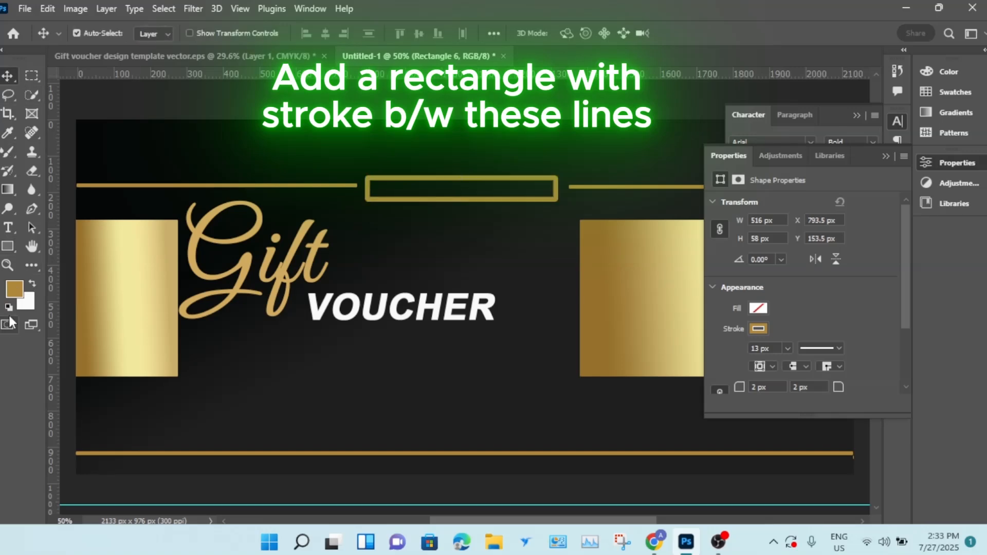
# - Add the text "COMPANY NAME" in Arial Bold 14 pt below the VOUCHER text
pyautogui.click(8, 227)
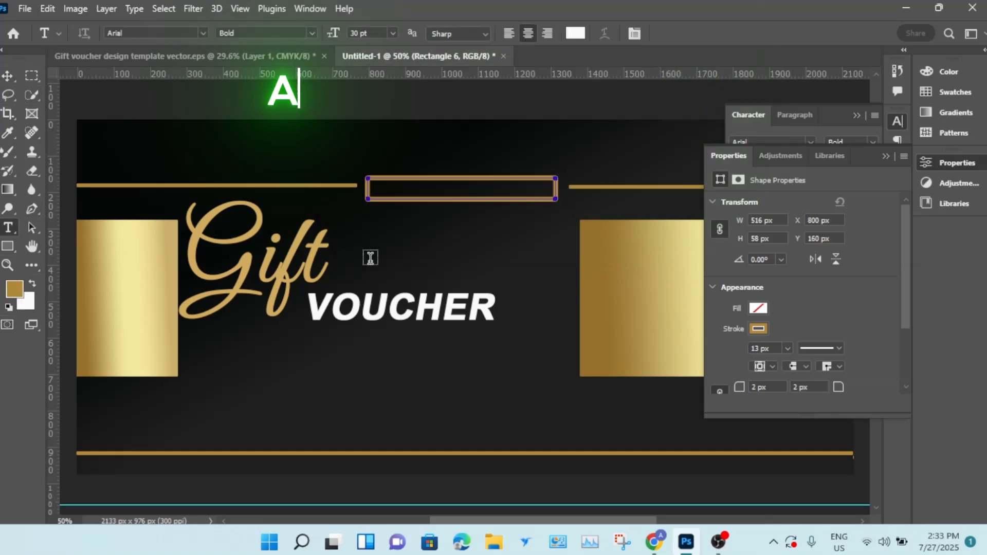
pyautogui.click(392, 35)
pyautogui.click(376, 127)
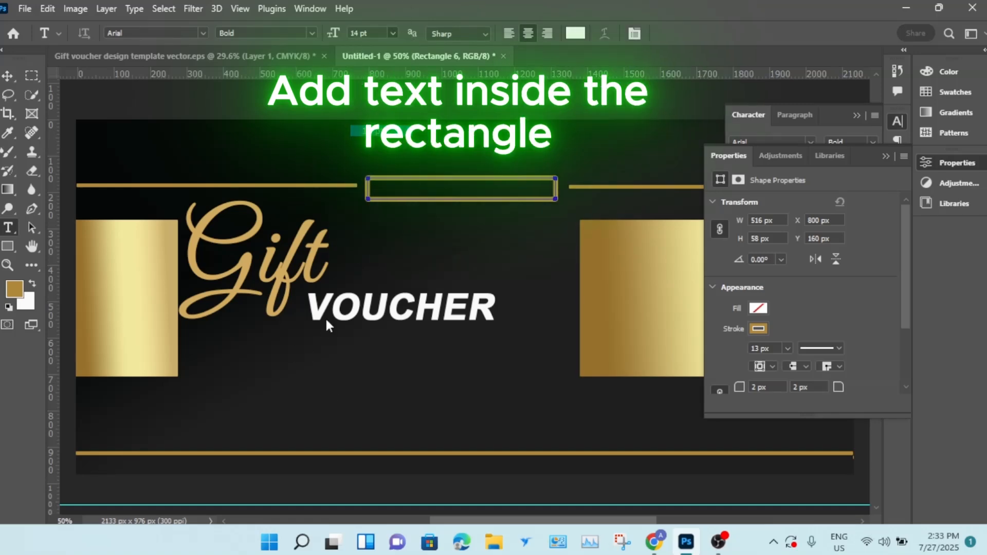
pyautogui.click(317, 372)
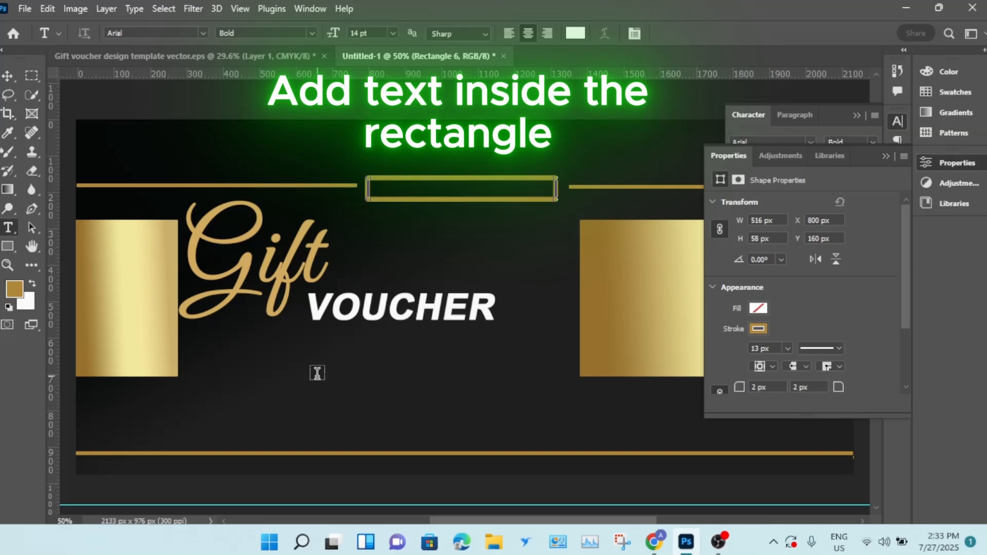
pyautogui.click(317, 373)
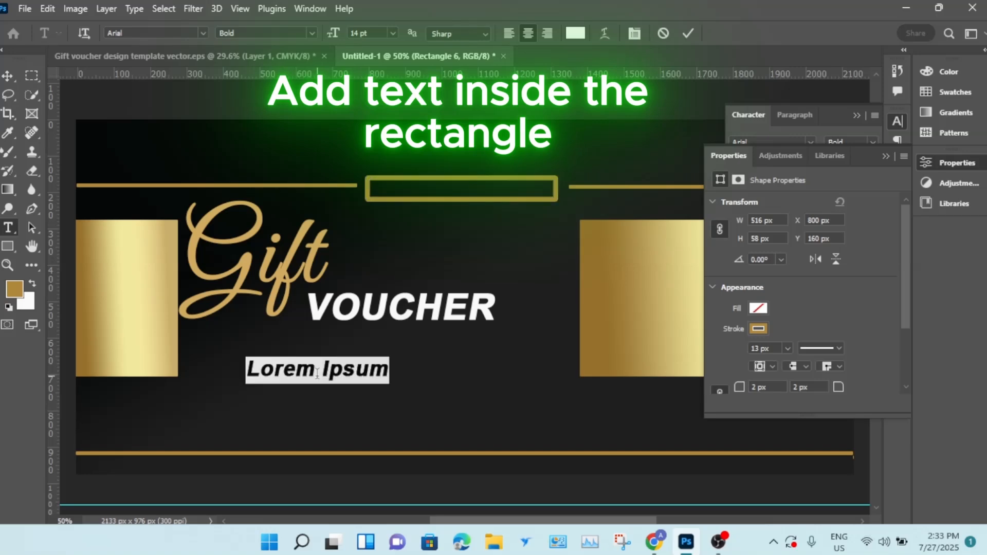
pyautogui.press('BackSpace')
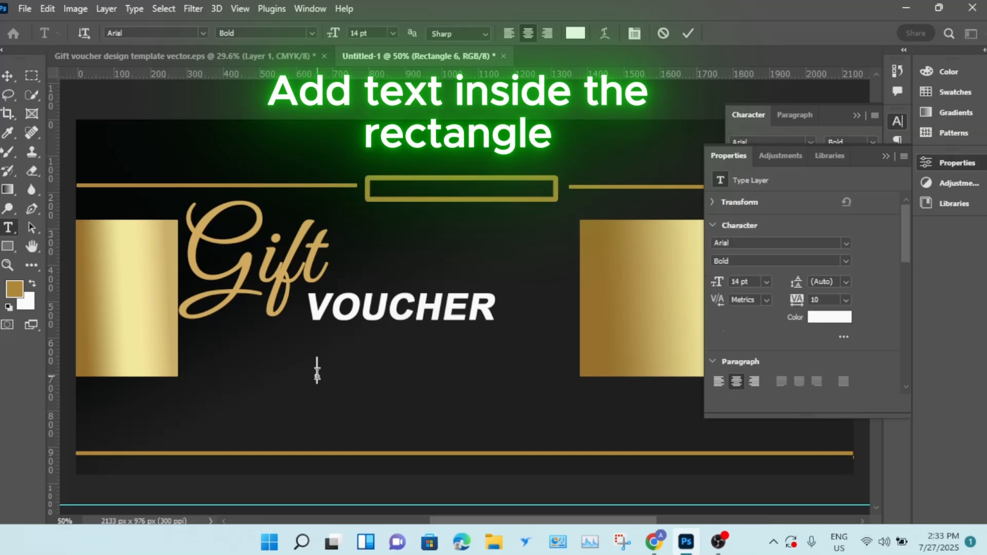
pyautogui.write('c')
pyautogui.press('BackSpace')
pyautogui.write('COMP')
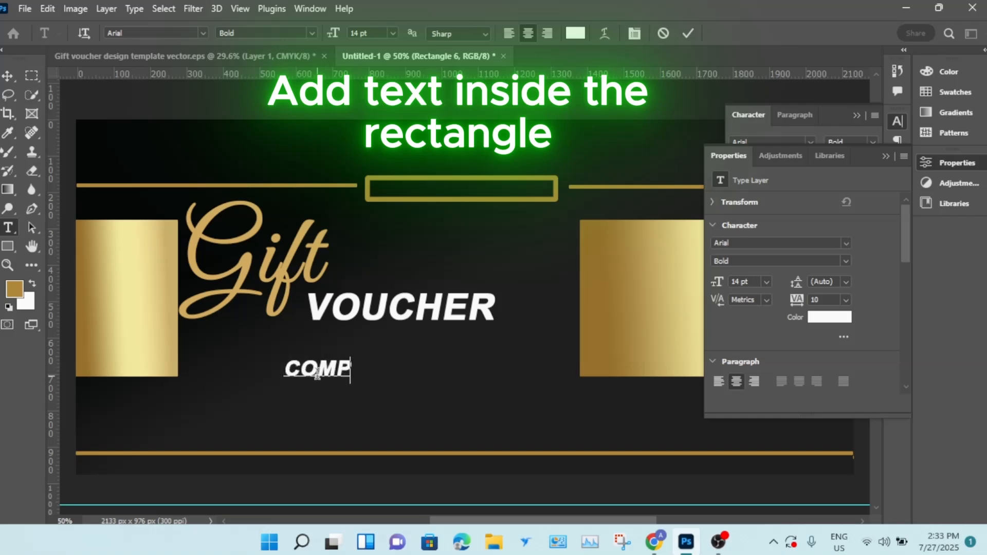
pyautogui.write('ANYN')
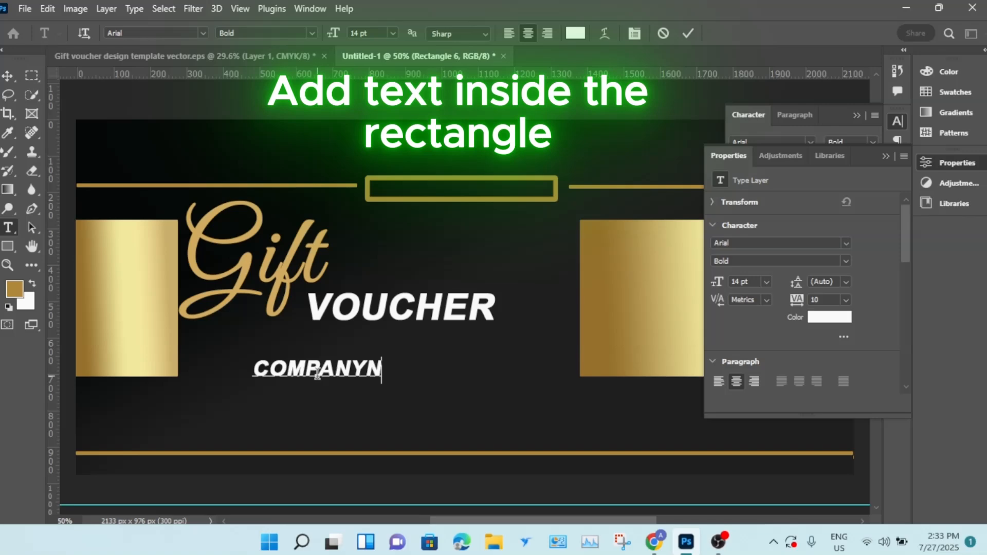
pyautogui.press('BackSpace')
pyautogui.write('NAM')
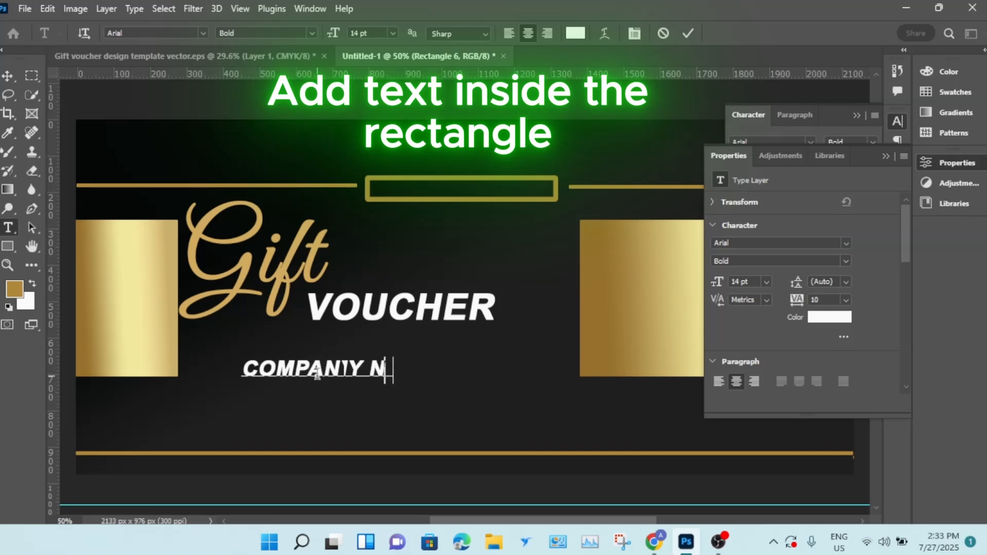
pyautogui.write('E')
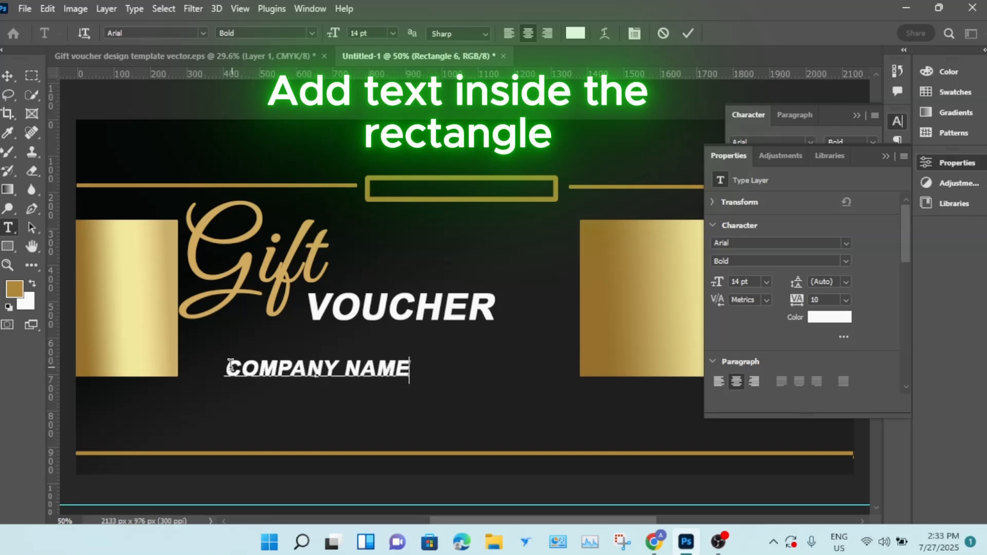
# - Colour the COMPANY NAME text gold af883a, sampled from the gold line
pyautogui.moveTo(226, 365); pyautogui.dragTo(455, 347)
pyautogui.click(575, 34)
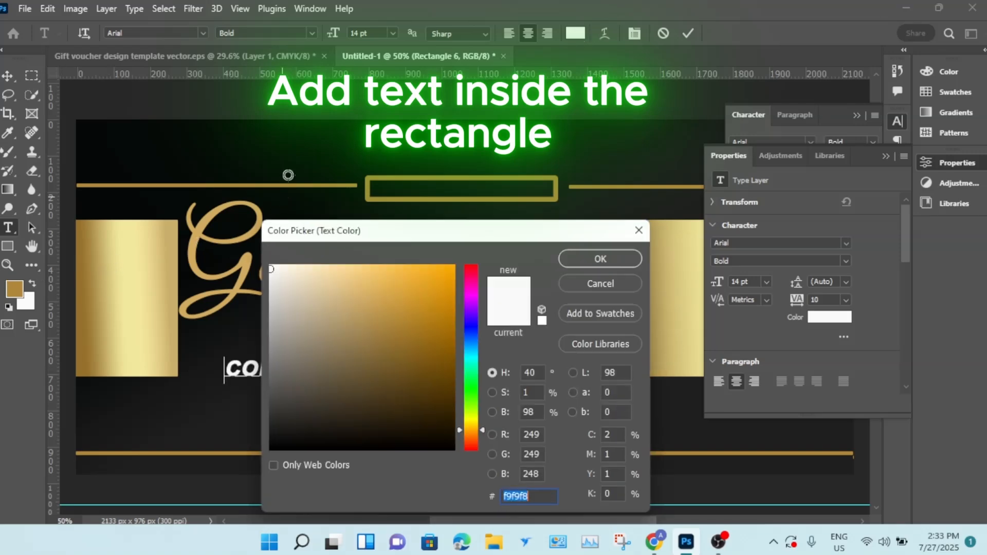
pyautogui.click(316, 186)
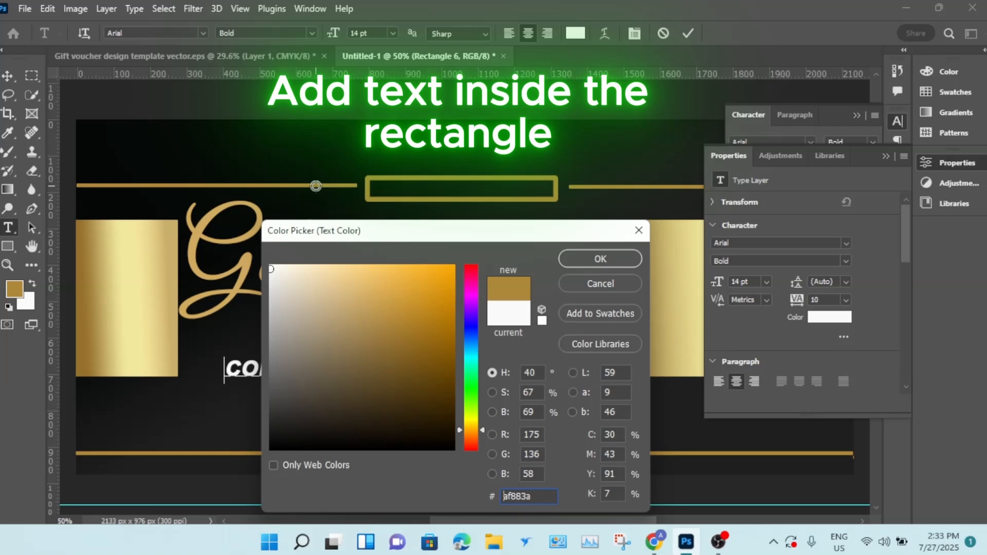
pyautogui.click(598, 260)
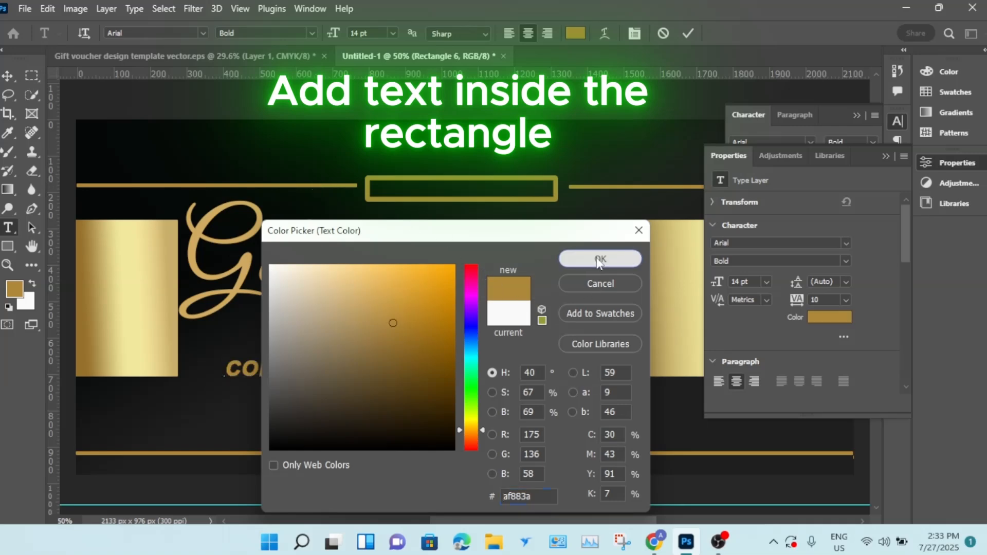
pyautogui.click(635, 33)
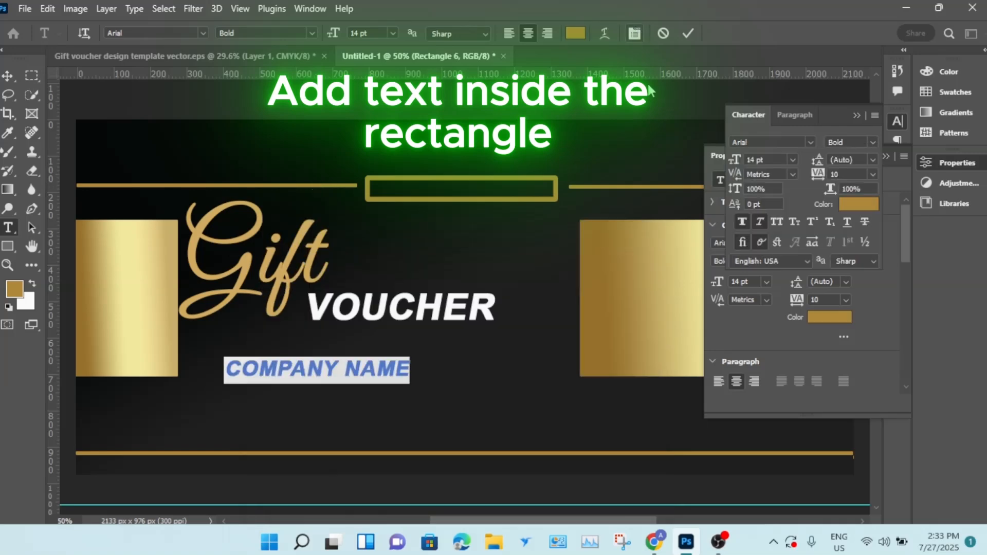
# - Shrink the COMPANY NAME text and move it into the gold-framed rectangle at the top
pyautogui.click(687, 28)
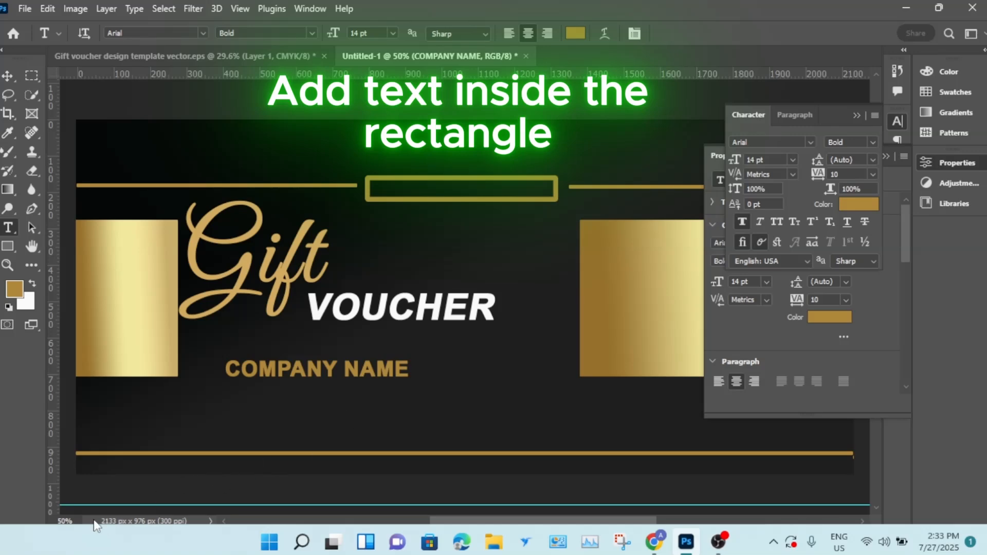
pyautogui.hotkey('ctrl', 't')
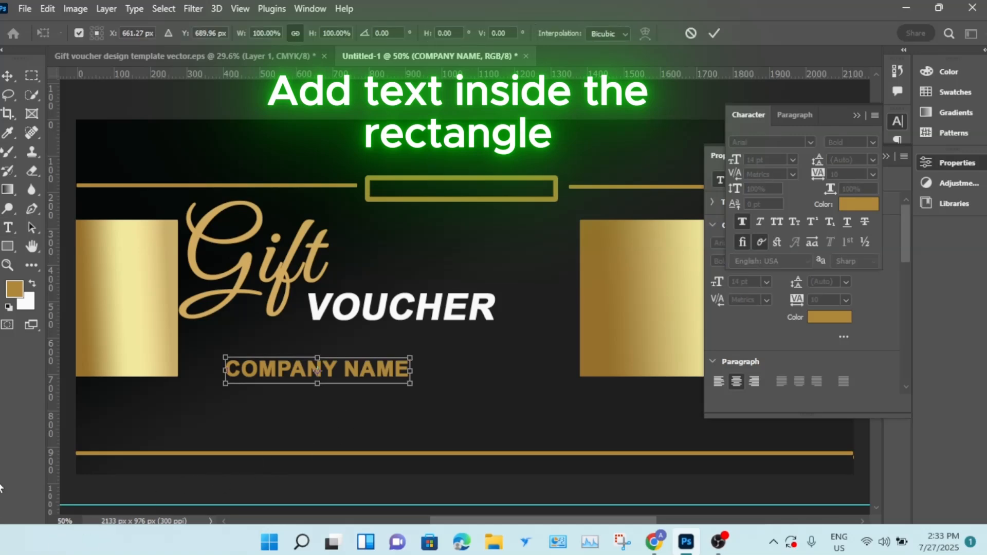
pyautogui.moveTo(225, 358); pyautogui.dragTo(316, 386)
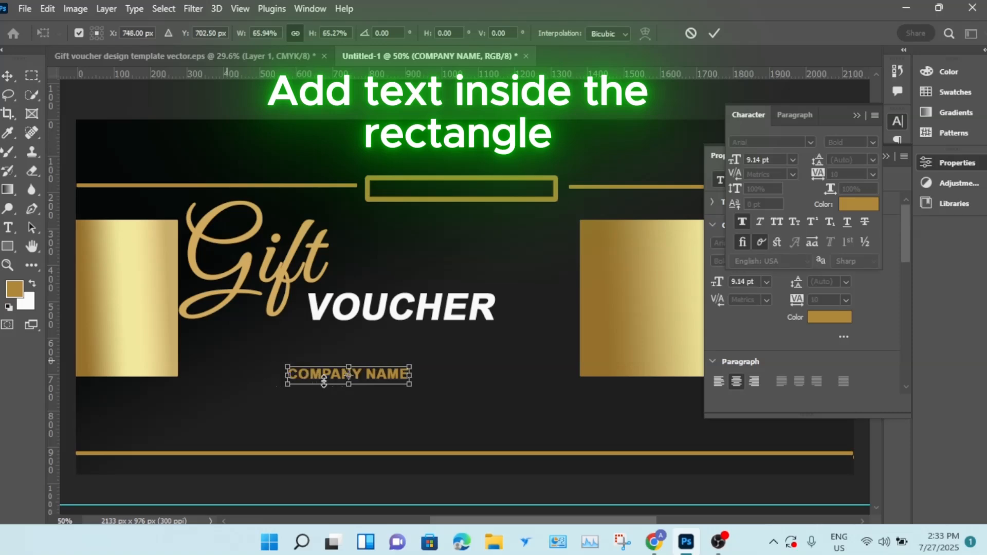
pyautogui.click(5, 81)
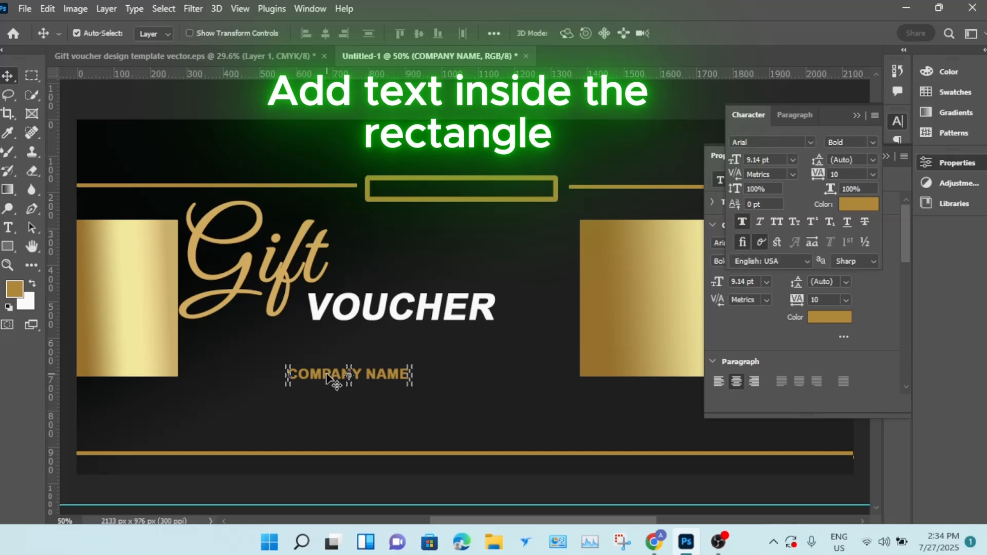
pyautogui.moveTo(331, 377); pyautogui.dragTo(427, 194)
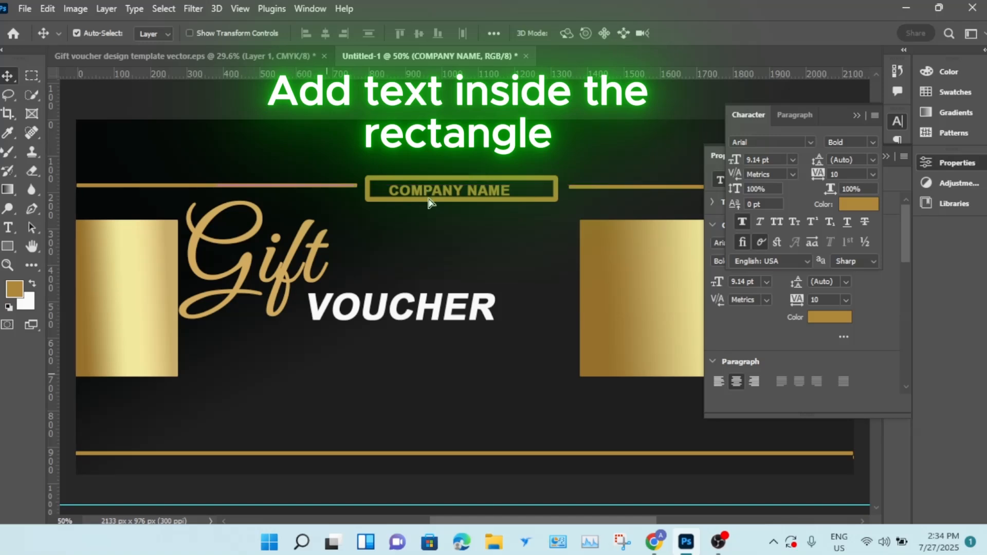
# - Enlarge the COMPANY NAME text to about 125% so it fills the framed rectangle
pyautogui.hotkey('ctrl', 't')
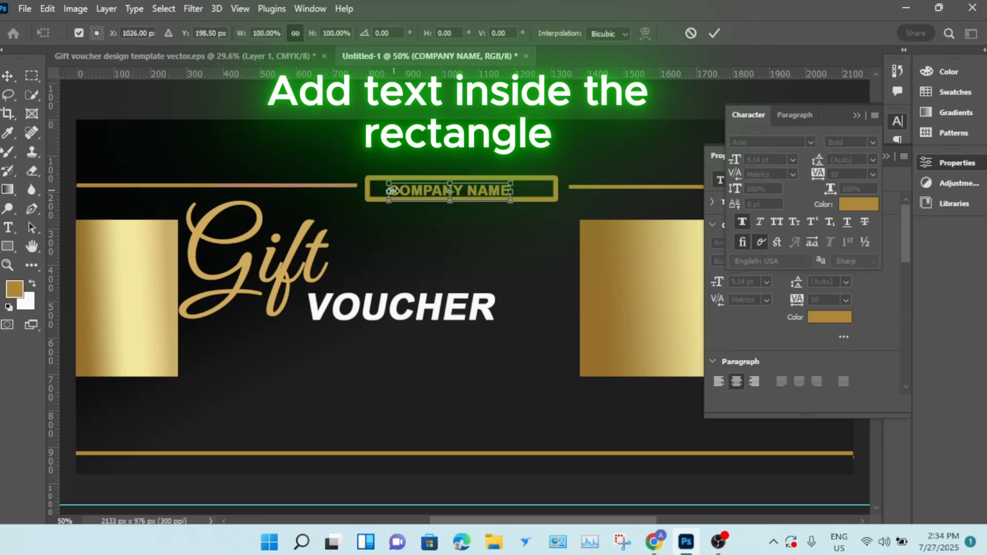
pyautogui.moveTo(388, 191); pyautogui.dragTo(375, 191)
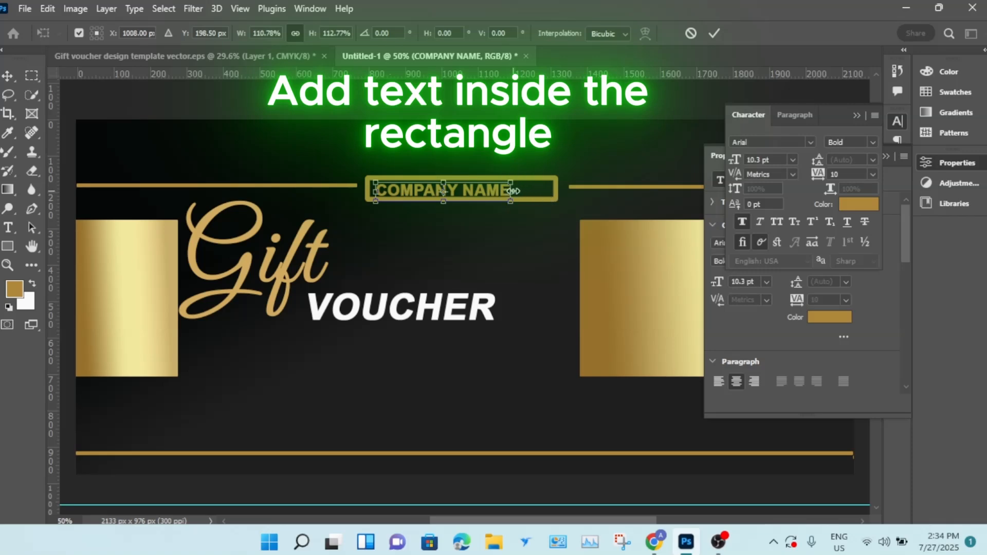
pyautogui.moveTo(513, 191); pyautogui.dragTo(535, 191)
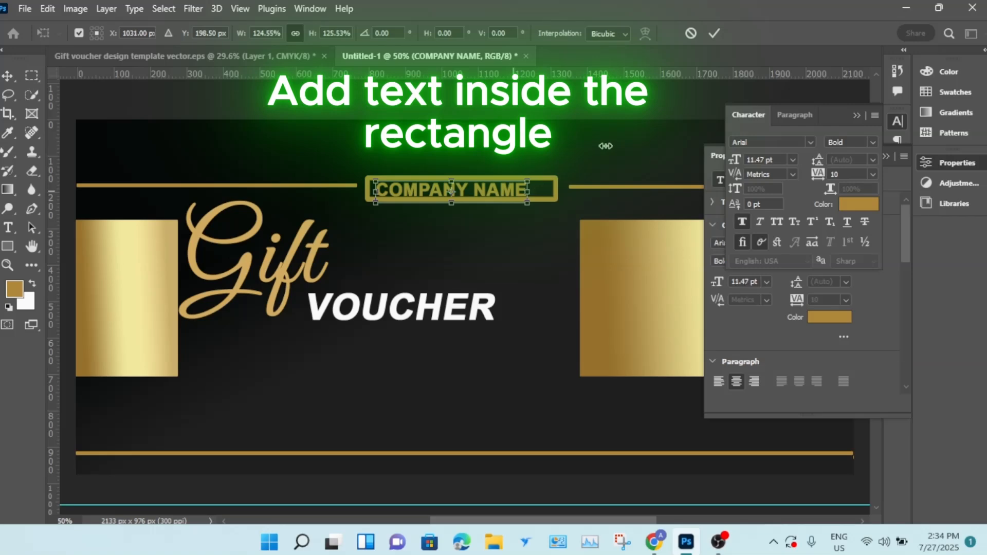
pyautogui.click(717, 34)
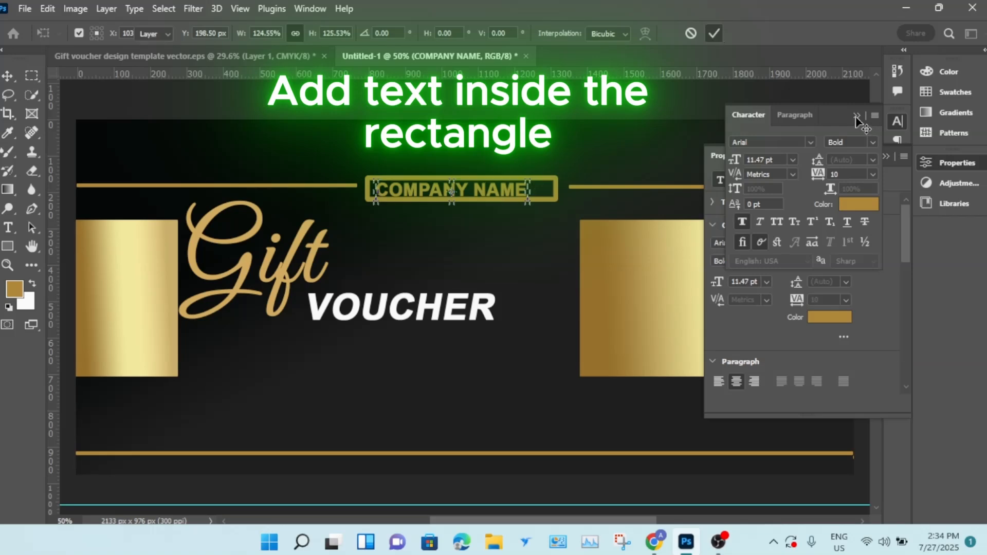
pyautogui.click(856, 115)
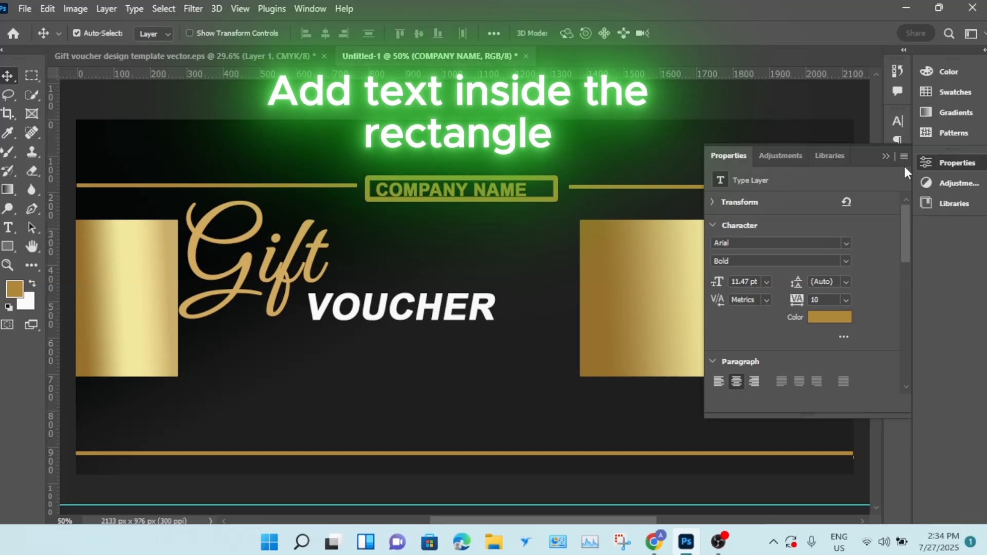
pyautogui.click(887, 155)
pyautogui.click(897, 171)
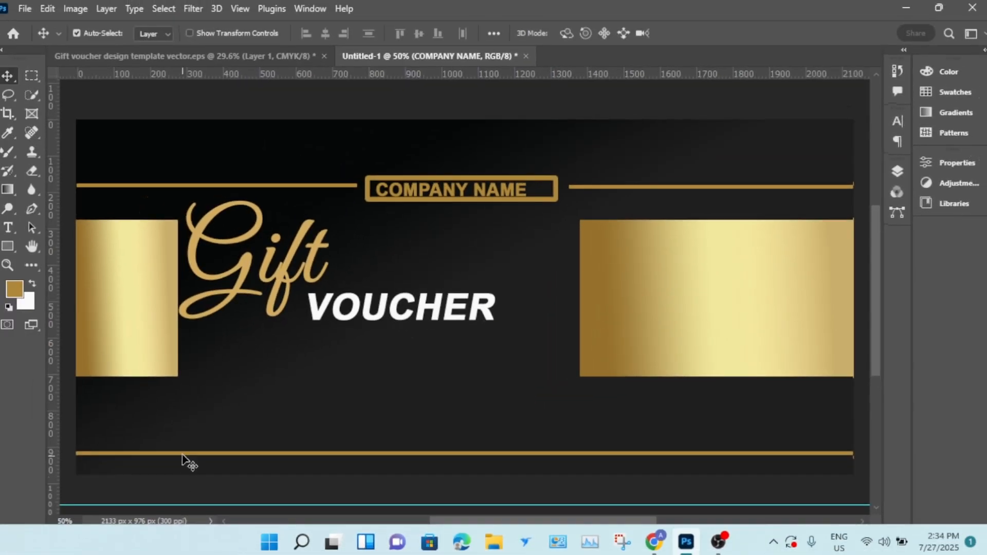
# - Nudge the bottom gold line slightly upward
pyautogui.click(183, 454)
pyautogui.press('Up')
pyautogui.press('Up')
pyautogui.press('Up')
pyautogui.press('Up')
pyautogui.press('Up')
pyautogui.press('Up')
pyautogui.press('Up')
pyautogui.press('Up')
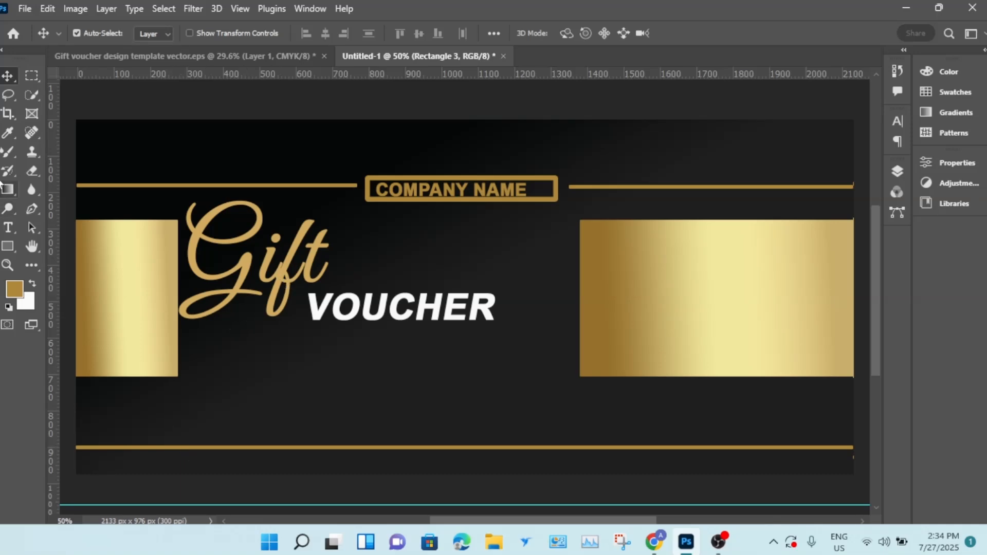
# - Add the text "YOUR WEBSITE.COM" below the left gold rectangle
pyautogui.click(9, 227)
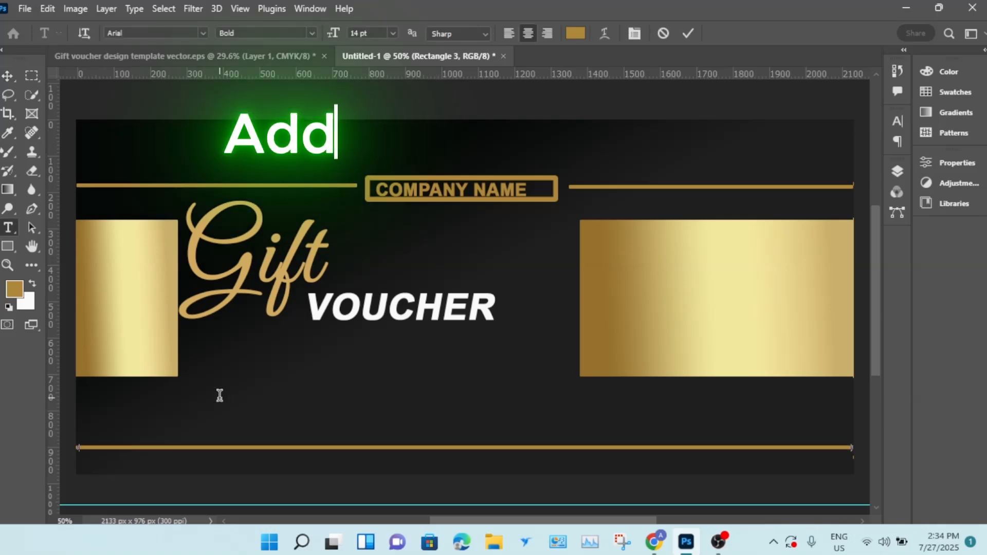
pyautogui.click(220, 395)
pyautogui.press('BackSpace')
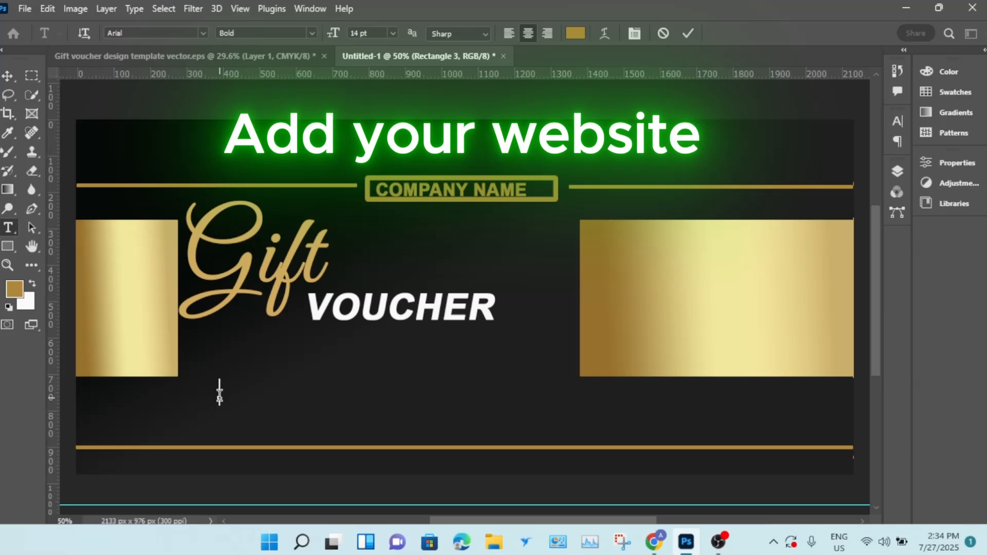
pyautogui.write('you')
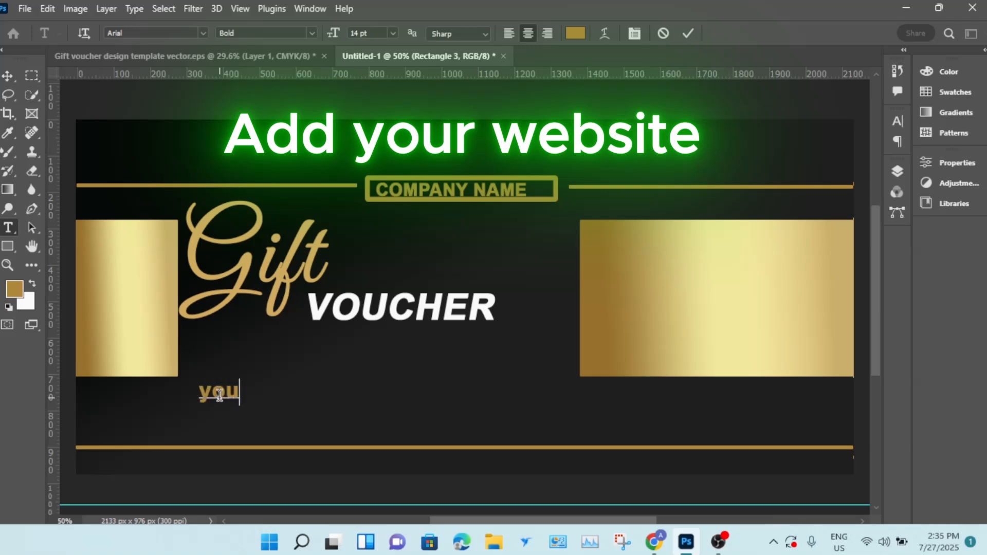
pyautogui.press('BackSpace')
pyautogui.press('BackSpace')
pyautogui.press('BackSpace')
pyautogui.write('YOUR WEBSITE')
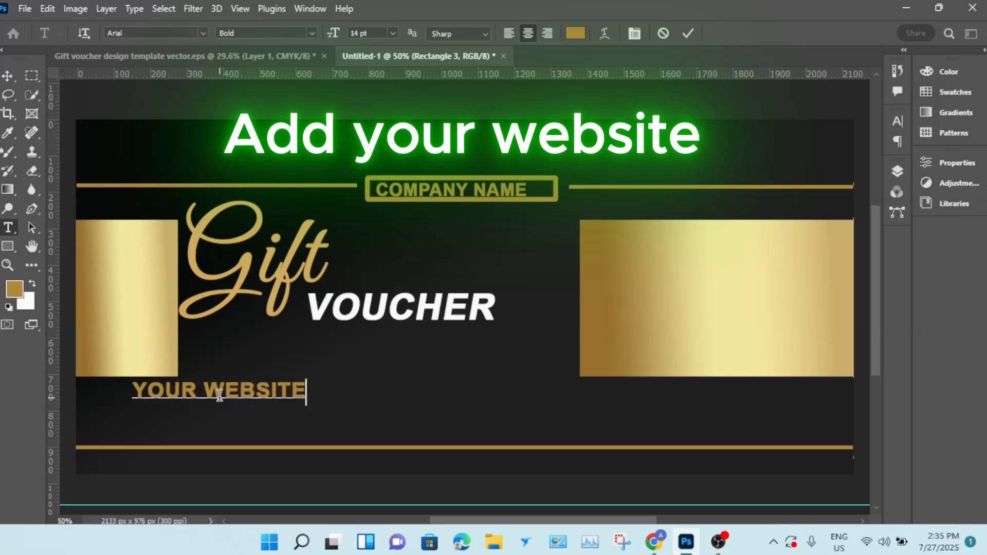
pyautogui.write('.COM')
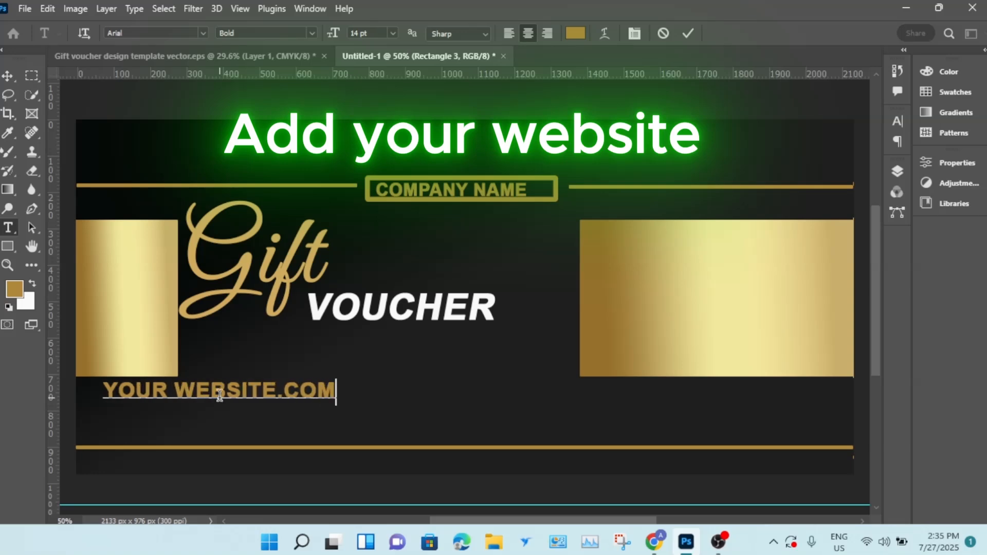
# - Set the YOUR WEBSITE.COM text to Regular style and colour it gold b69043
pyautogui.moveTo(104, 389); pyautogui.dragTo(338, 400)
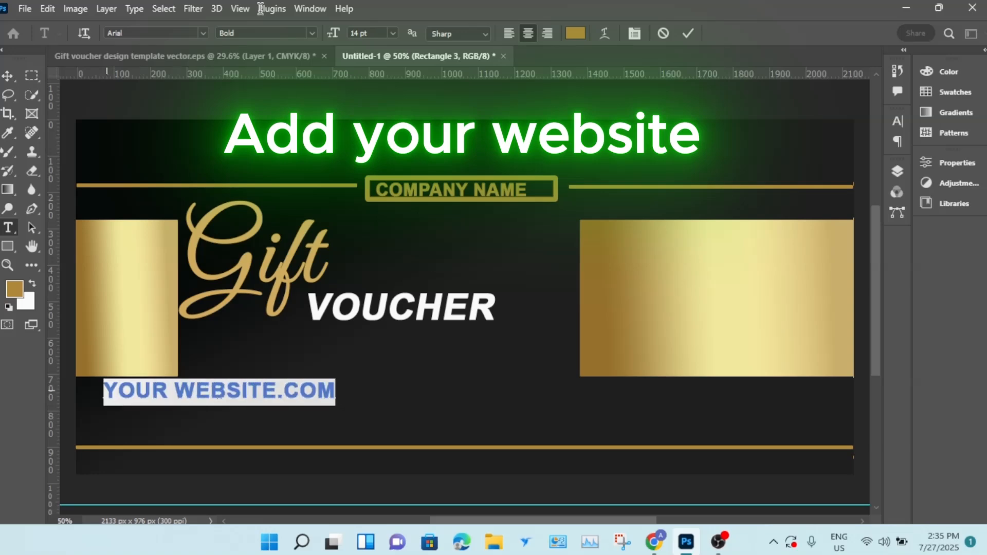
pyautogui.click(310, 33)
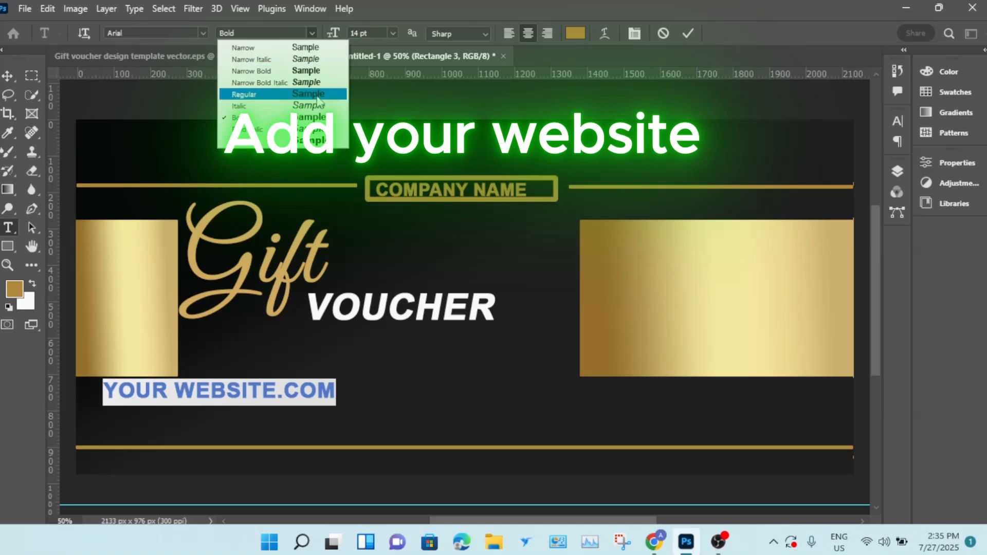
pyautogui.click(309, 95)
pyautogui.click(574, 33)
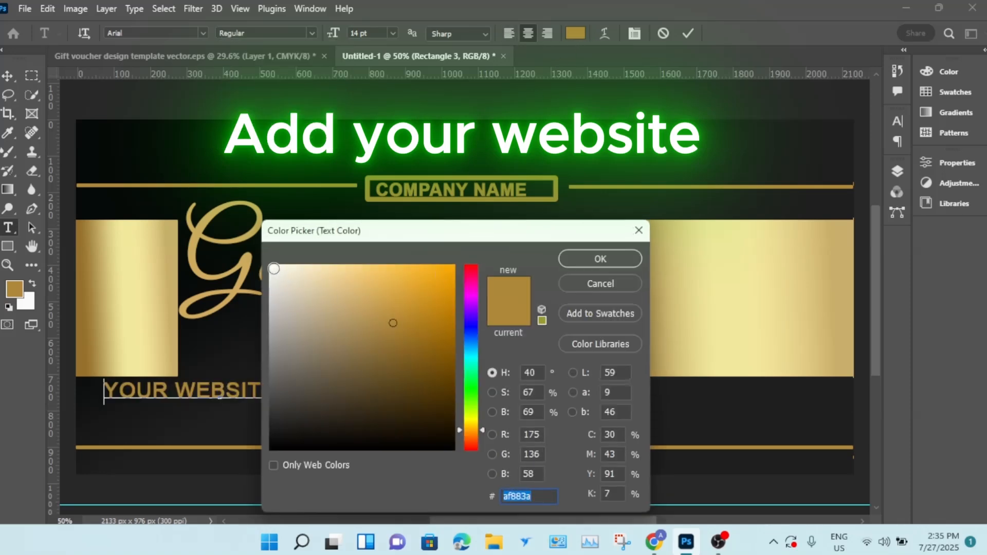
pyautogui.click(271, 268)
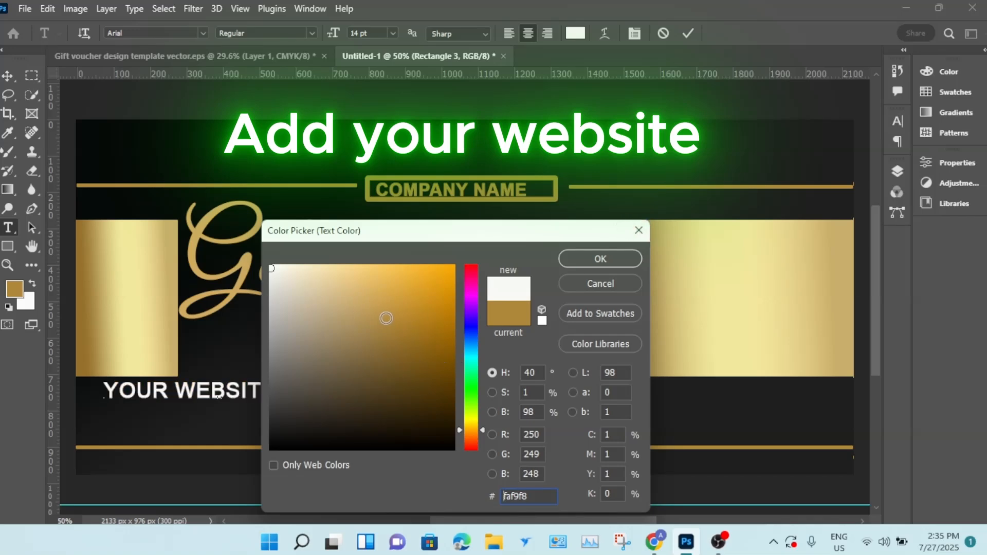
pyautogui.click(388, 319)
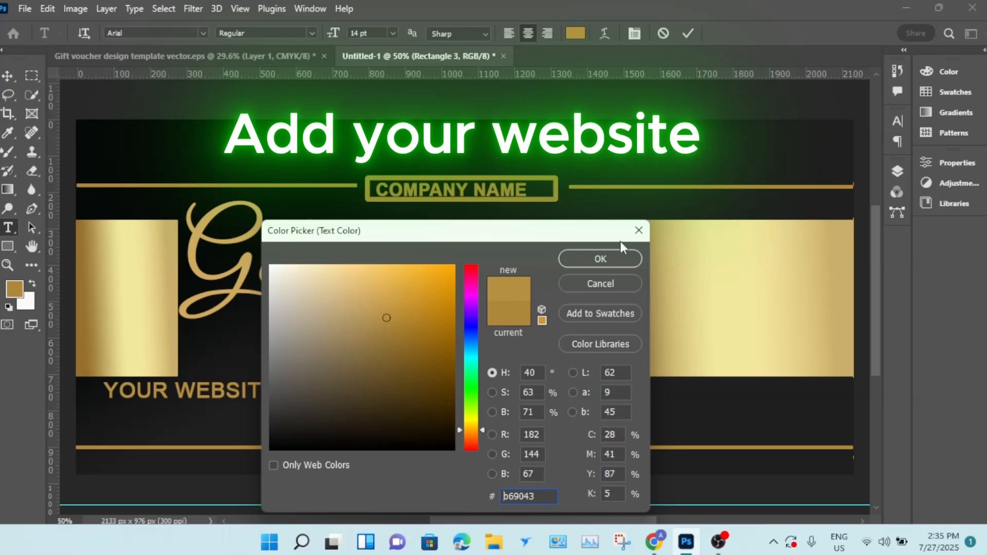
pyautogui.click(604, 259)
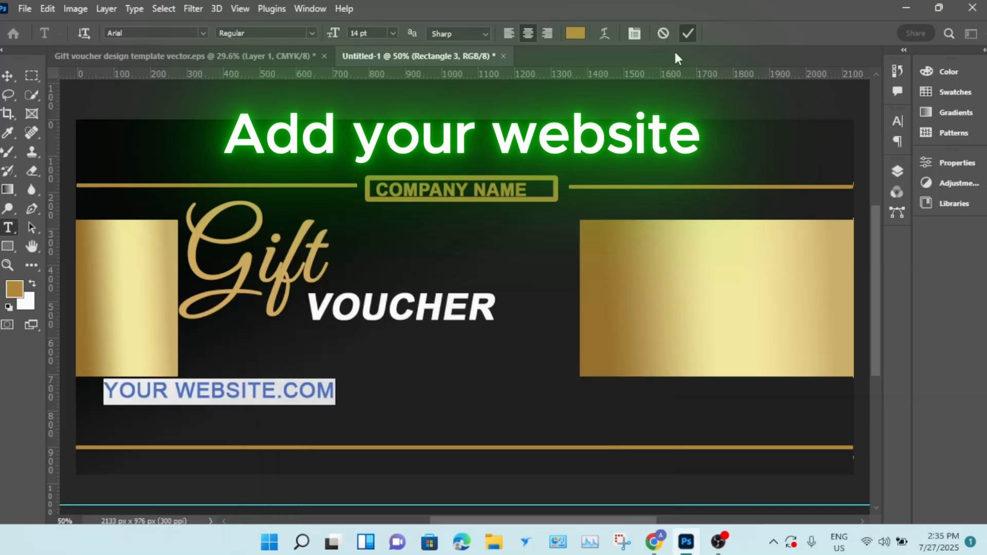
# - Move the website text below the bottom gold line and scale it down to about 49%
pyautogui.click(7, 75)
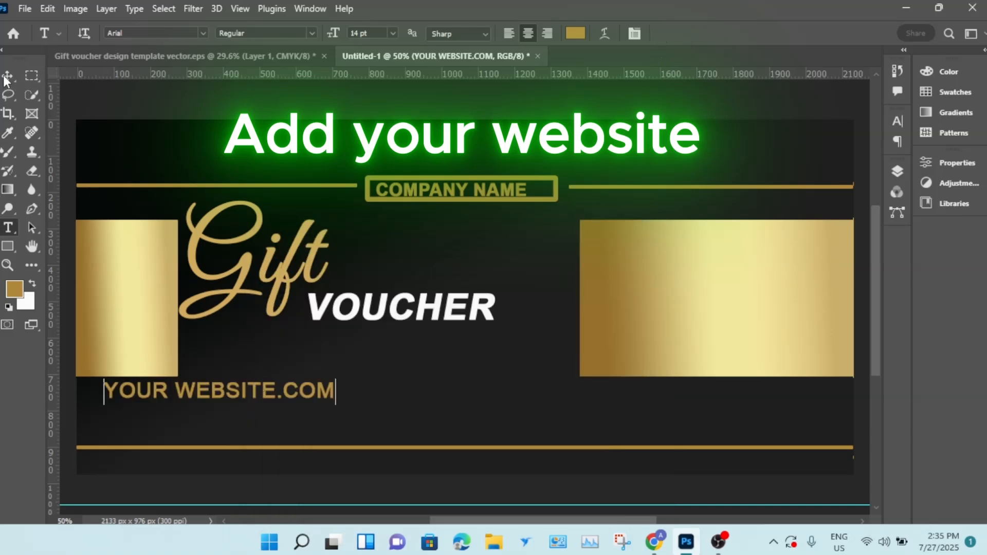
pyautogui.moveTo(236, 411); pyautogui.dragTo(223, 461)
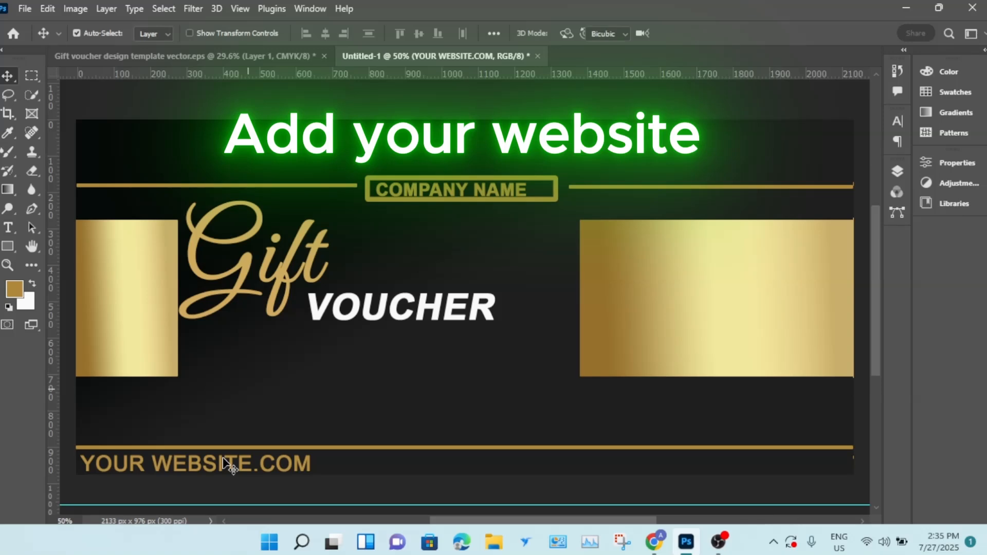
pyautogui.hotkey('ctrl', 't')
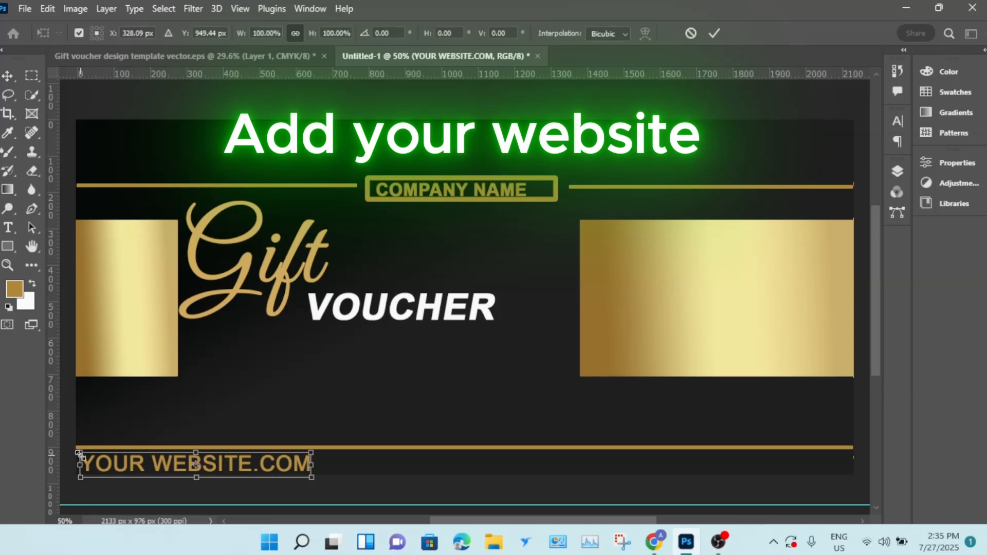
pyautogui.moveTo(79, 454); pyautogui.dragTo(171, 463)
pyautogui.click(230, 478)
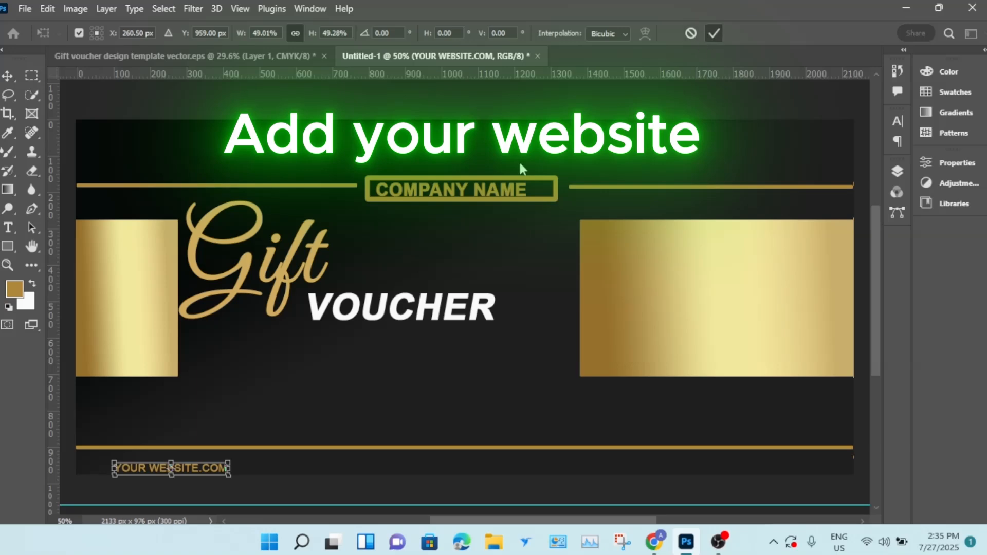
pyautogui.press('Return')
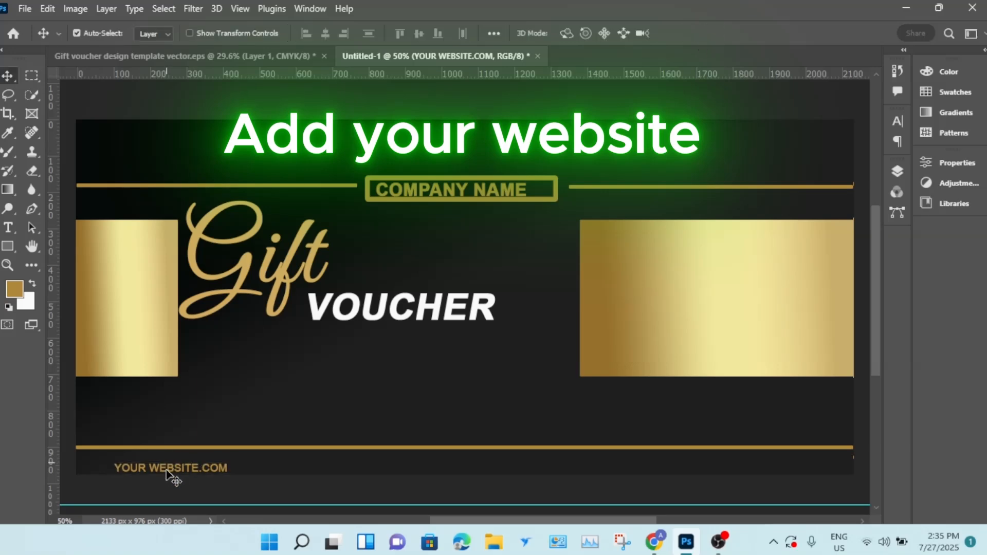
pyautogui.moveTo(174, 468); pyautogui.dragTo(154, 464)
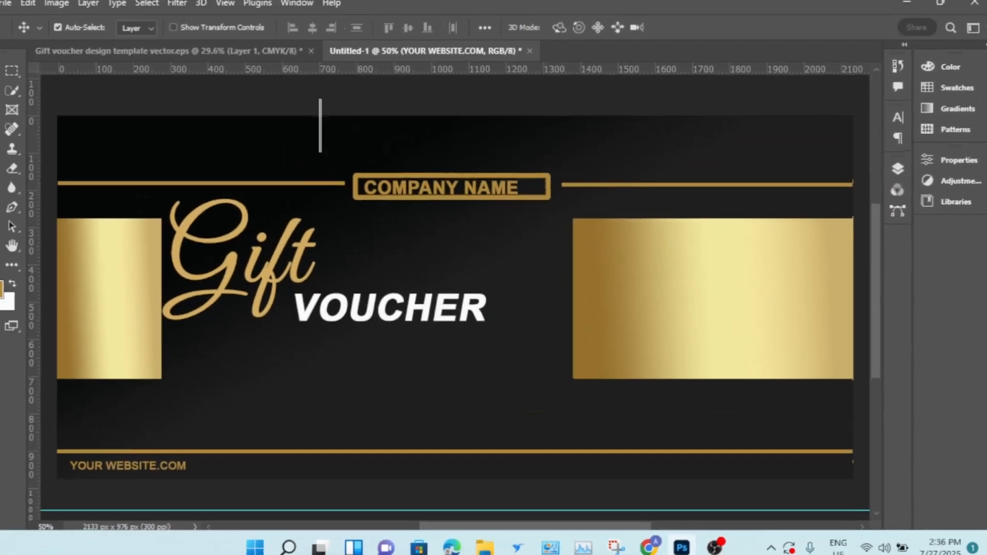
# - Add an "ID" label with a sample voucher number, centred below the VOUCHER text
pyautogui.click(9, 229)
pyautogui.write('dd I')
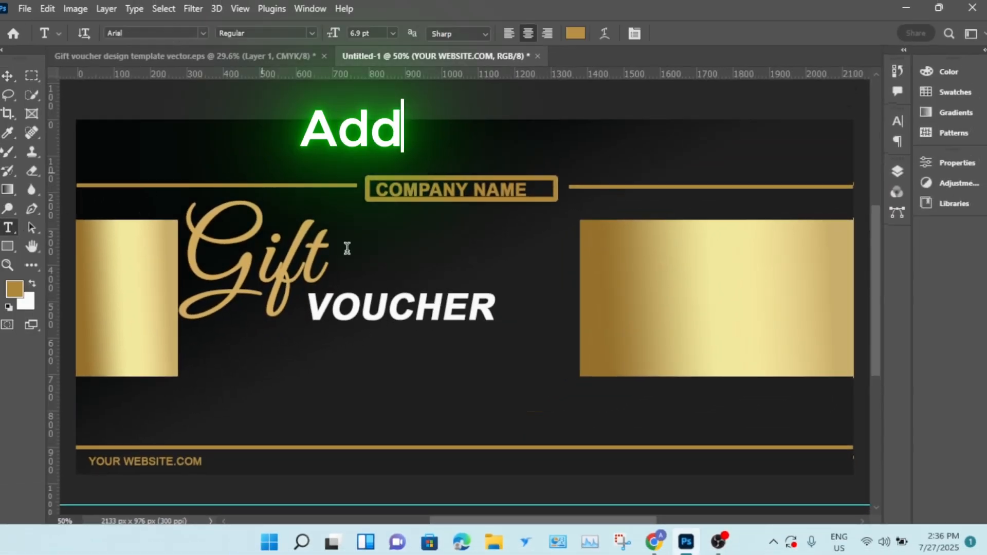
pyautogui.click(410, 392)
pyautogui.press('BackSpace')
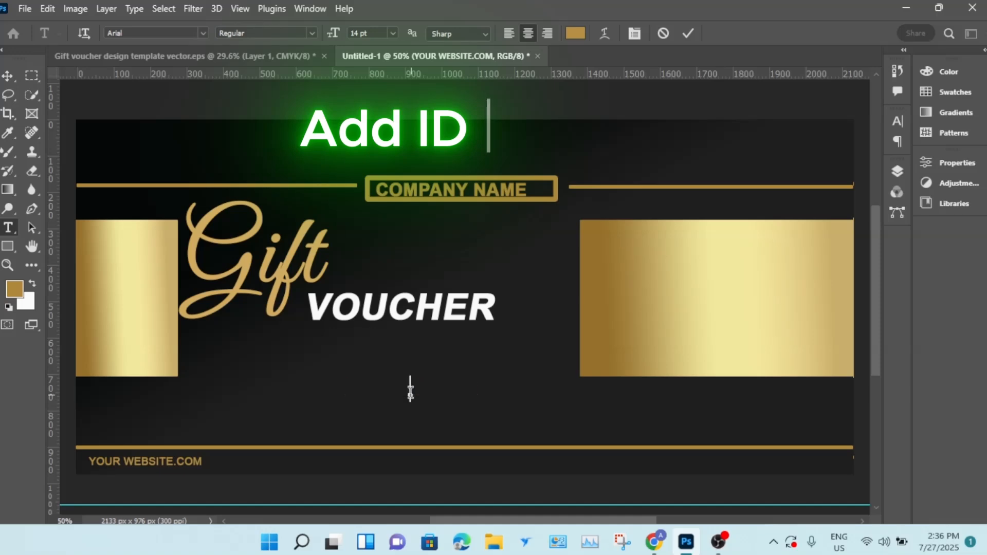
pyautogui.write('id')
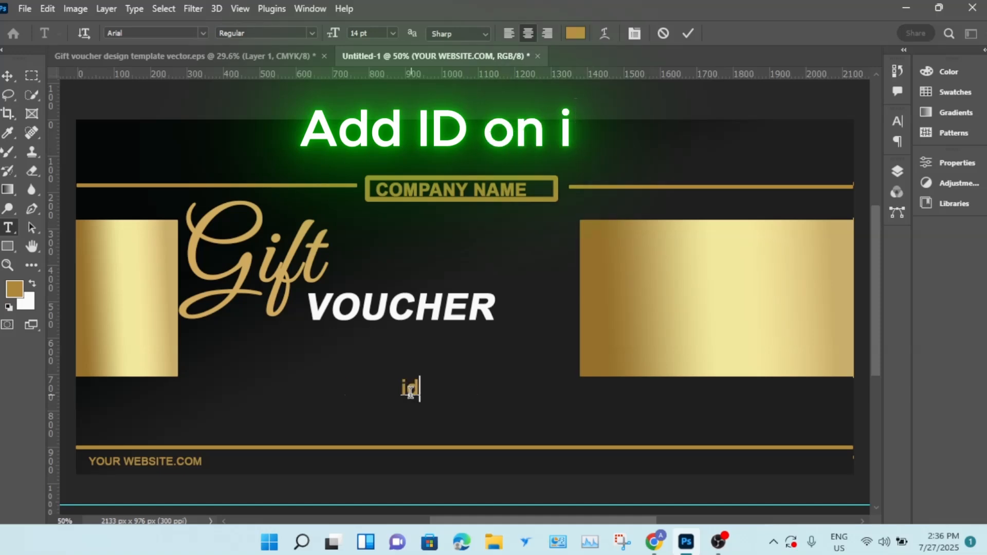
pyautogui.press('BackSpace')
pyautogui.press('BackSpace')
pyautogui.write('ID ')
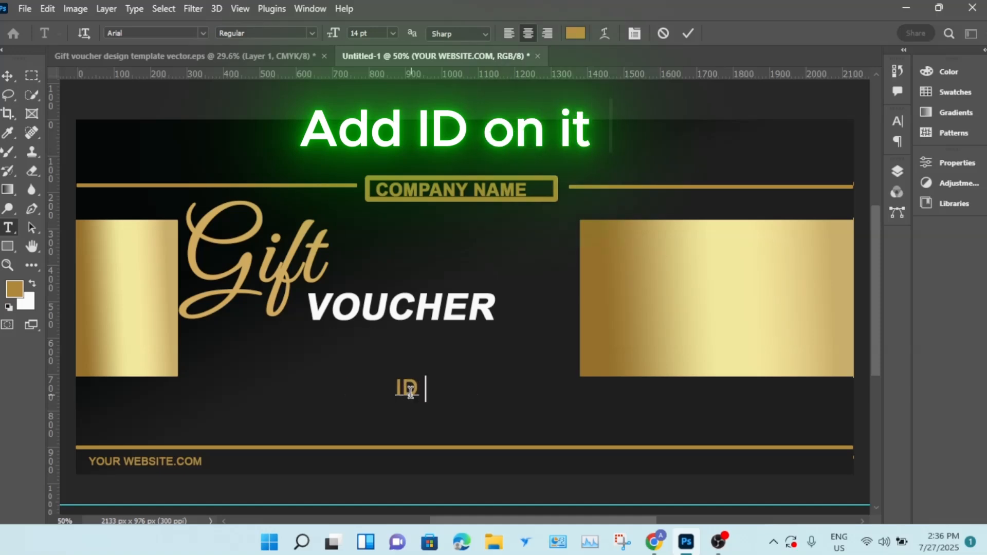
pyautogui.write('7')
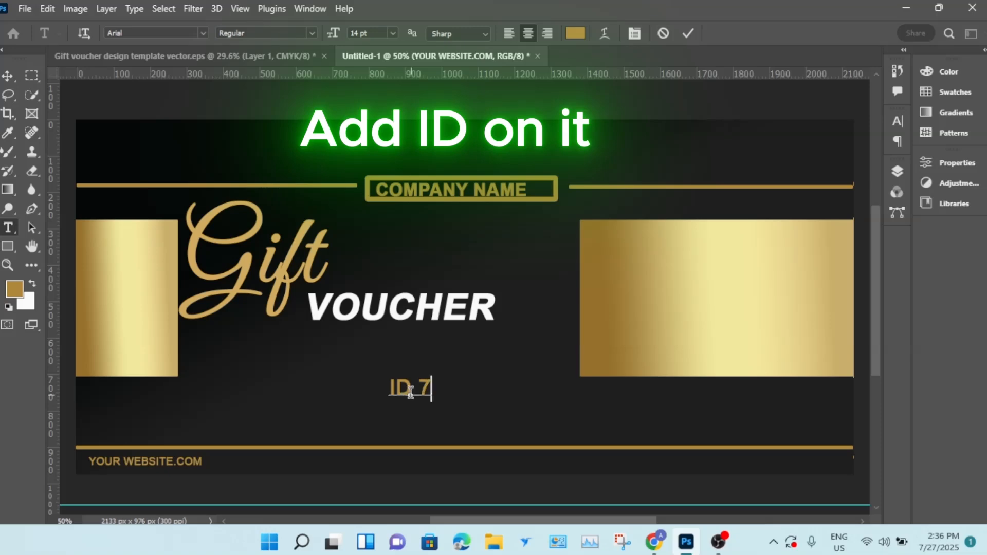
pyautogui.write('6980')
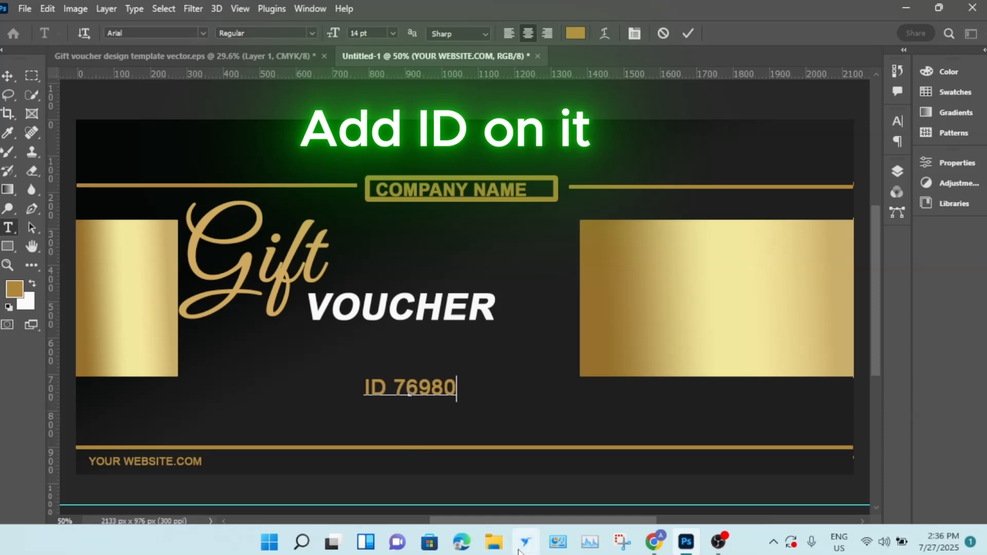
# - Colour the ID 76980 text white f9f9f8
pyautogui.moveTo(367, 383); pyautogui.dragTo(481, 385)
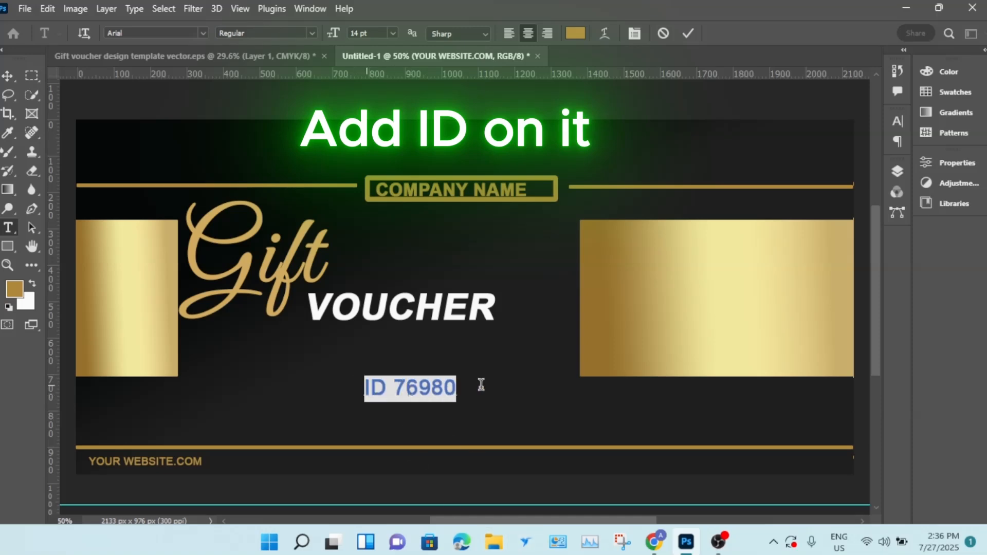
pyautogui.click(574, 35)
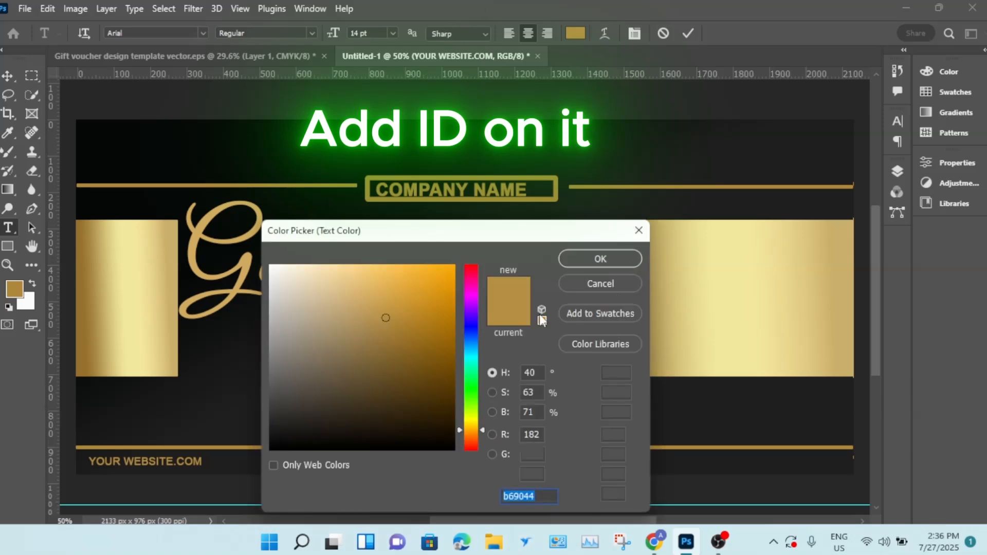
pyautogui.click(272, 270)
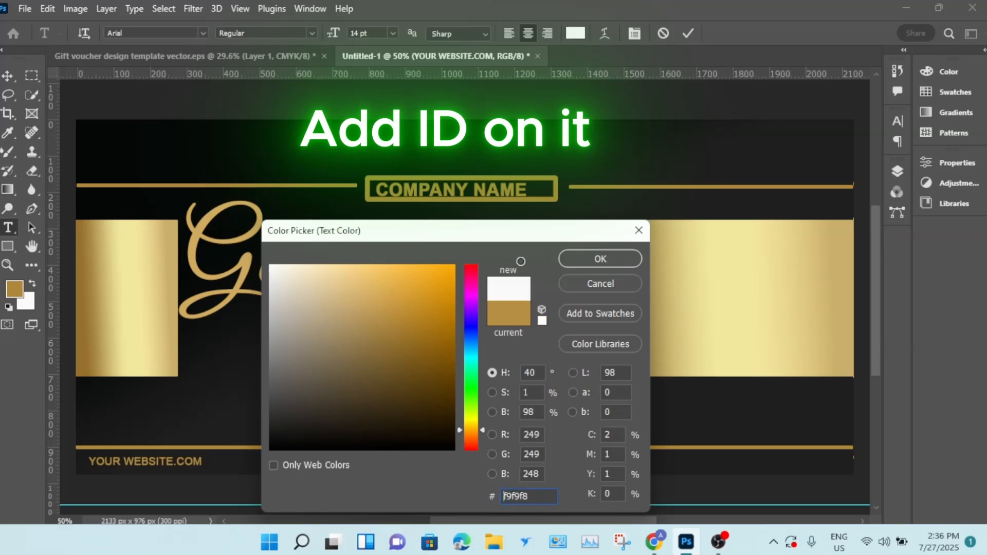
pyautogui.click(597, 259)
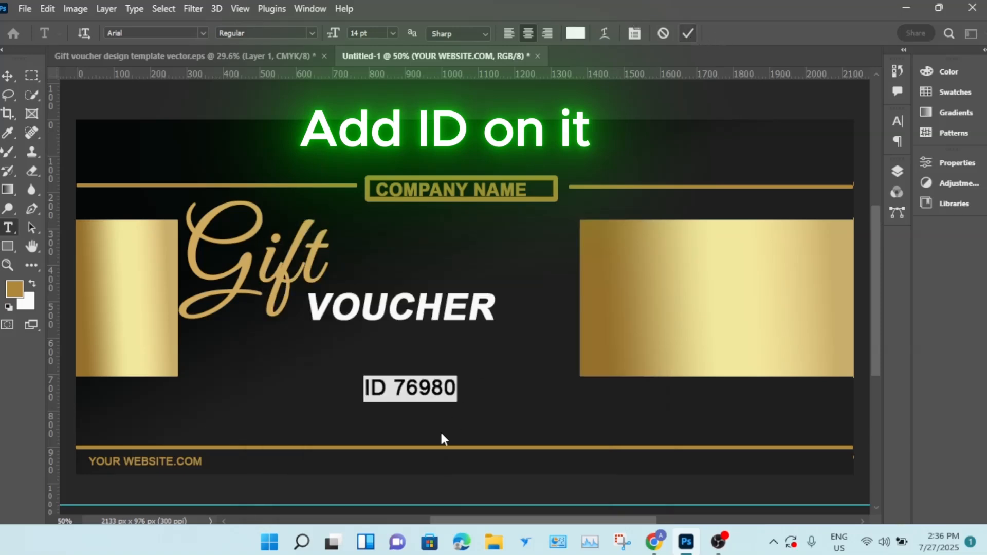
pyautogui.press('Right')
# - Move the ID text down onto the bottom strip beside the website text
pyautogui.click(8, 76)
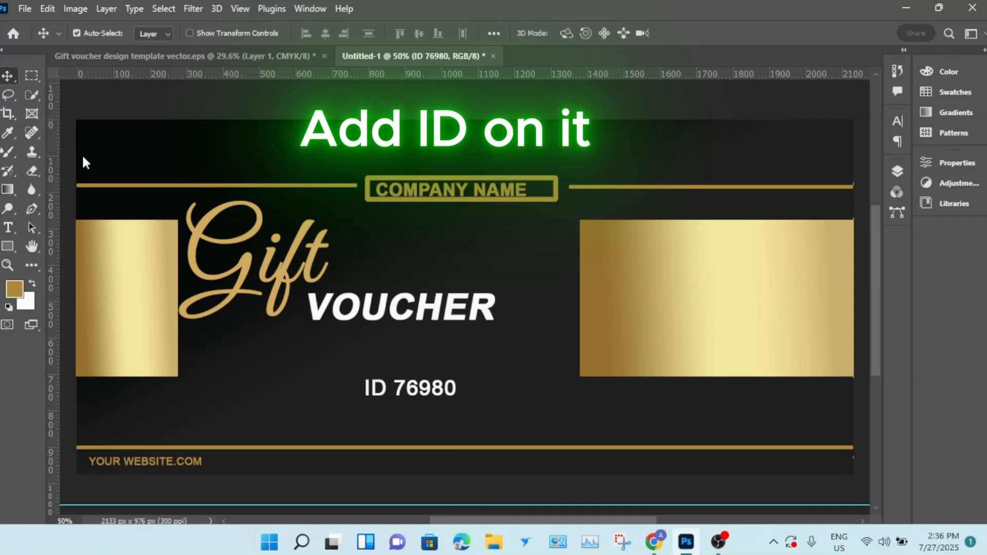
pyautogui.moveTo(414, 402); pyautogui.dragTo(415, 466)
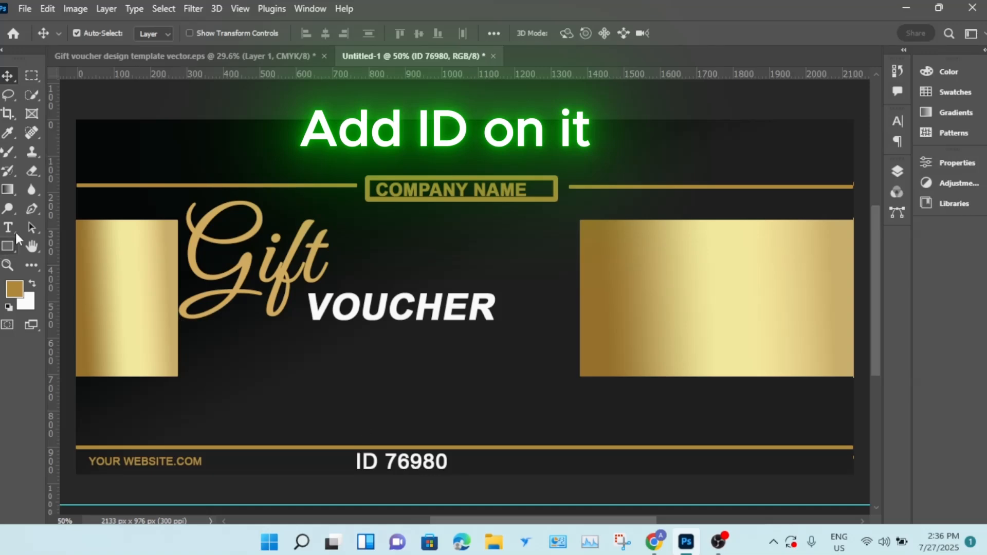
# - Add the date text "Sun, 27 july" below the VOUCHER text
pyautogui.click(8, 228)
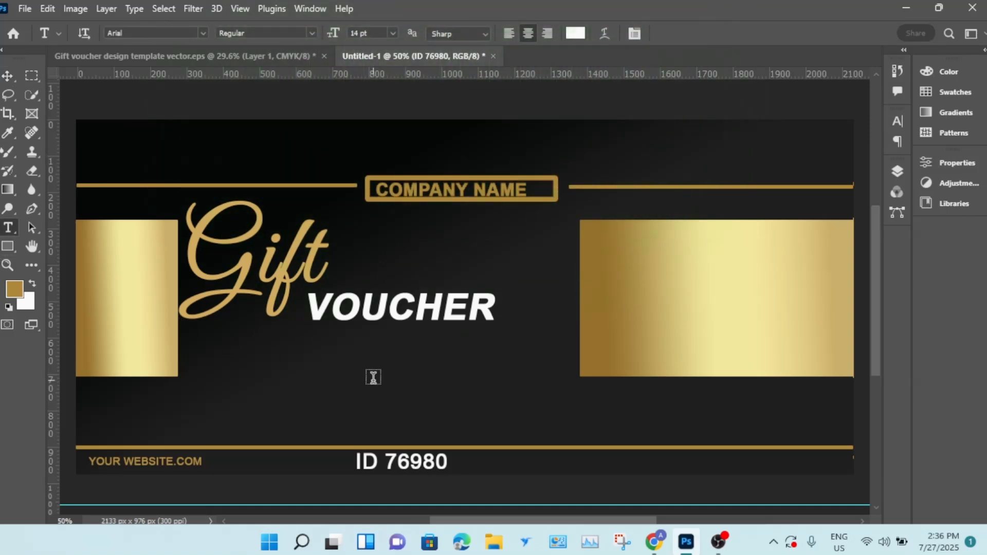
pyautogui.click(373, 377)
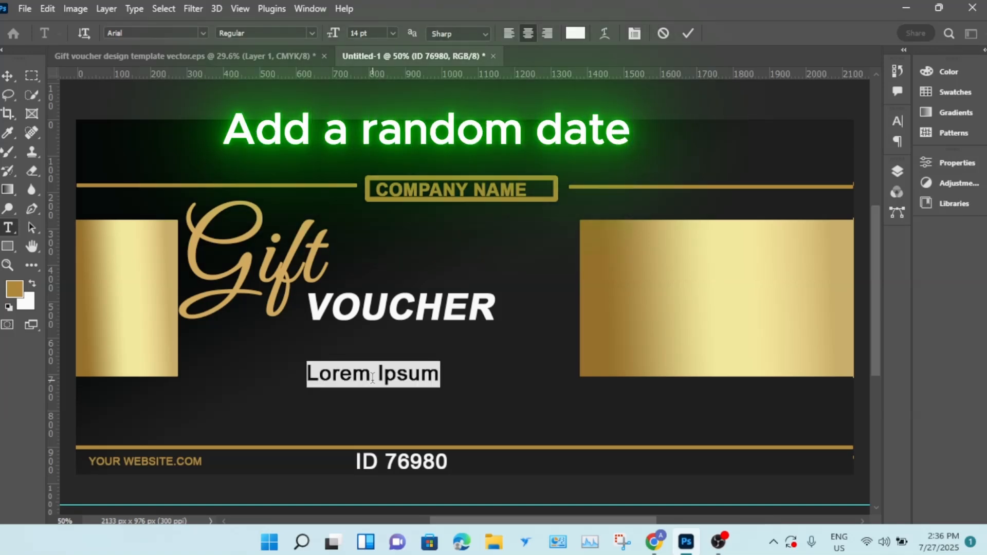
pyautogui.write('sUN')
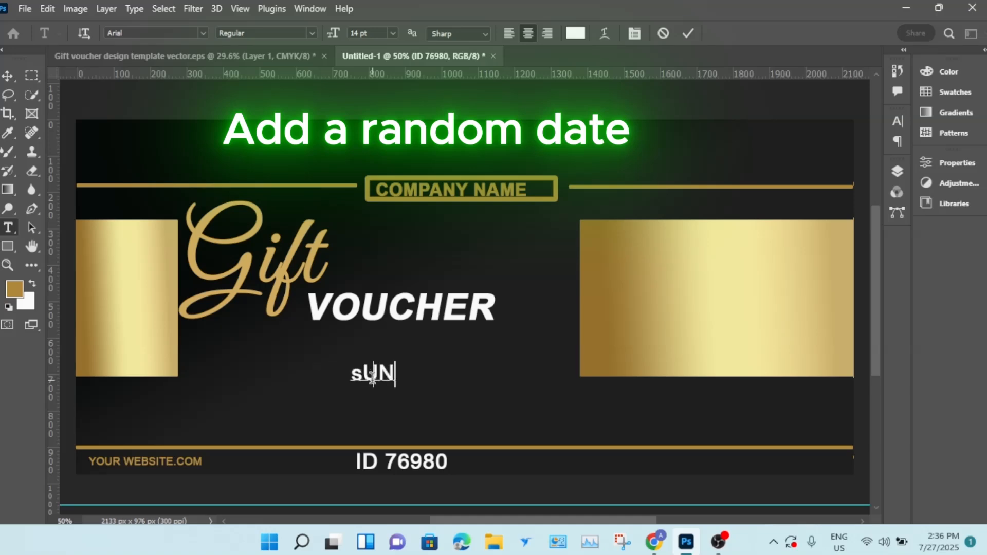
pyautogui.press('BackSpace')
pyautogui.press('BackSpace')
pyautogui.press('BackSpace')
pyautogui.write('Sun')
pyautogui.write('<')
pyautogui.press('BackSpace')
pyautogui.write(',')
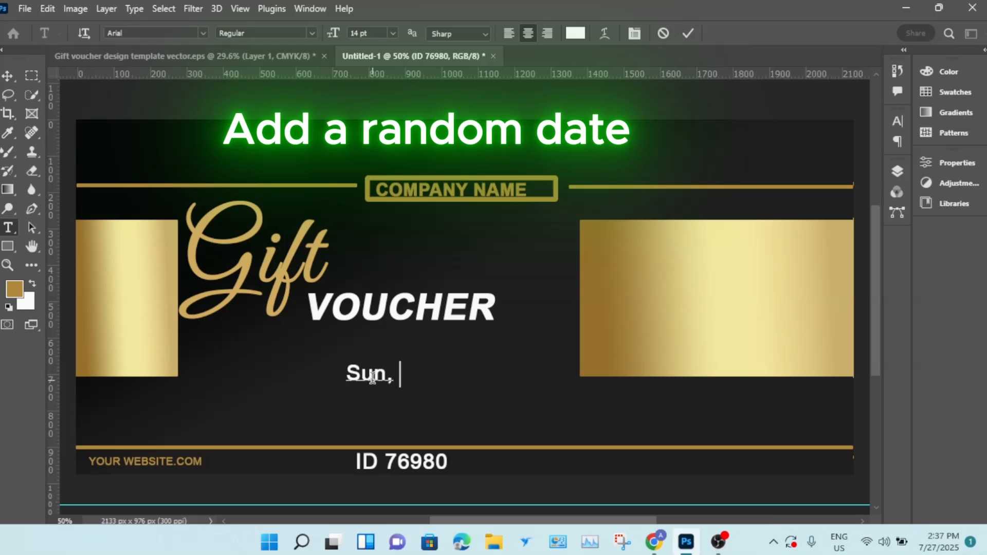
pyautogui.write(' 27 july')
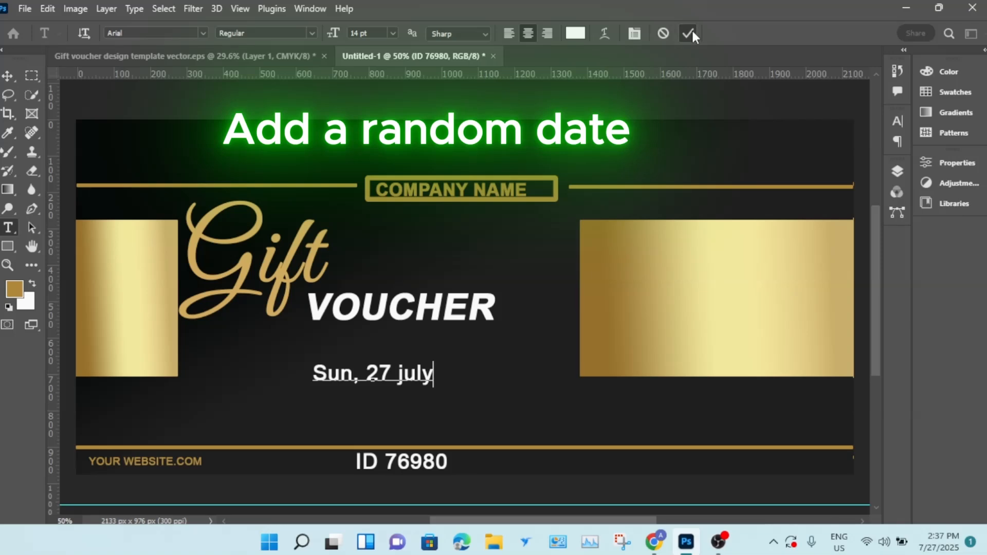
# - Move the date text to the bottom right corner and scale it down to about 65%
pyautogui.click(7, 75)
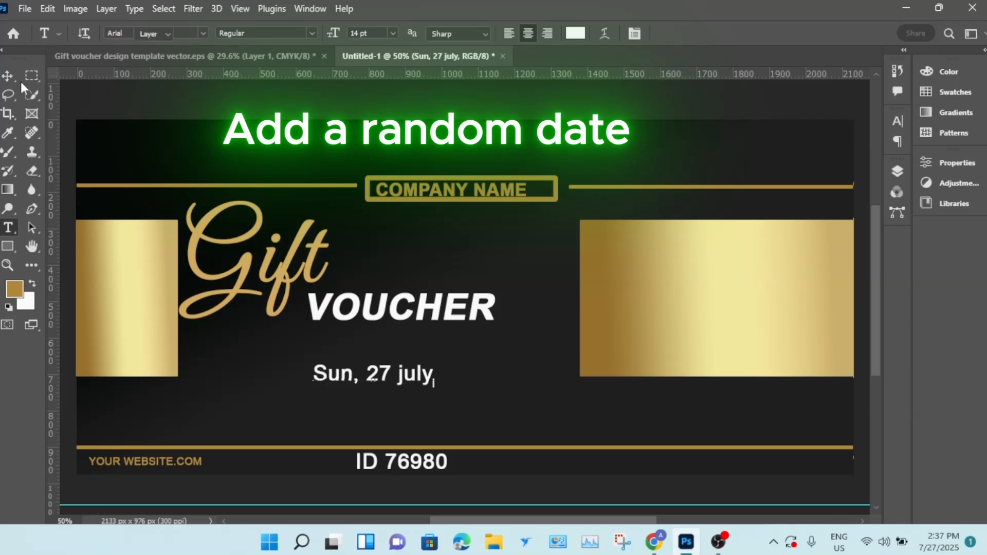
pyautogui.moveTo(432, 380); pyautogui.dragTo(834, 467)
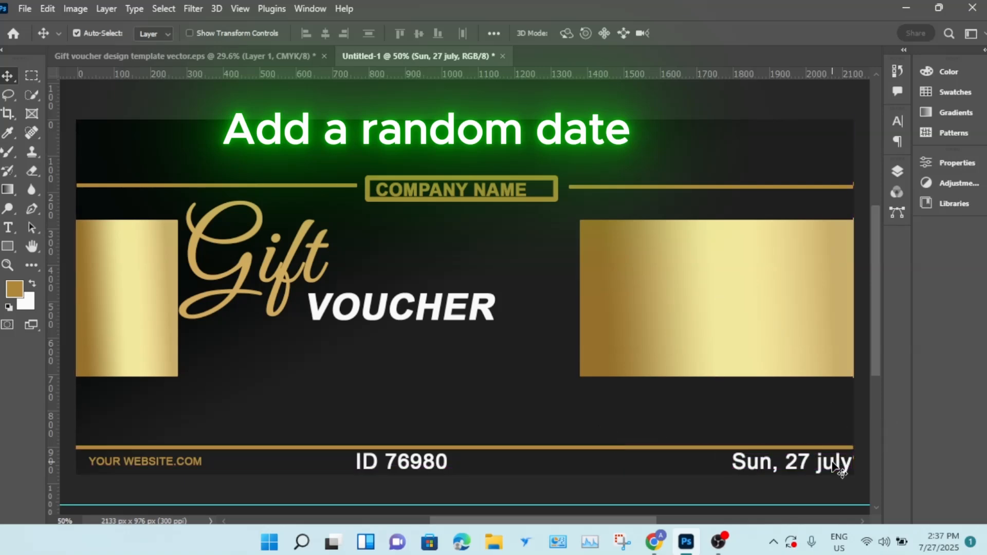
pyautogui.hotkey('ctrl', 't')
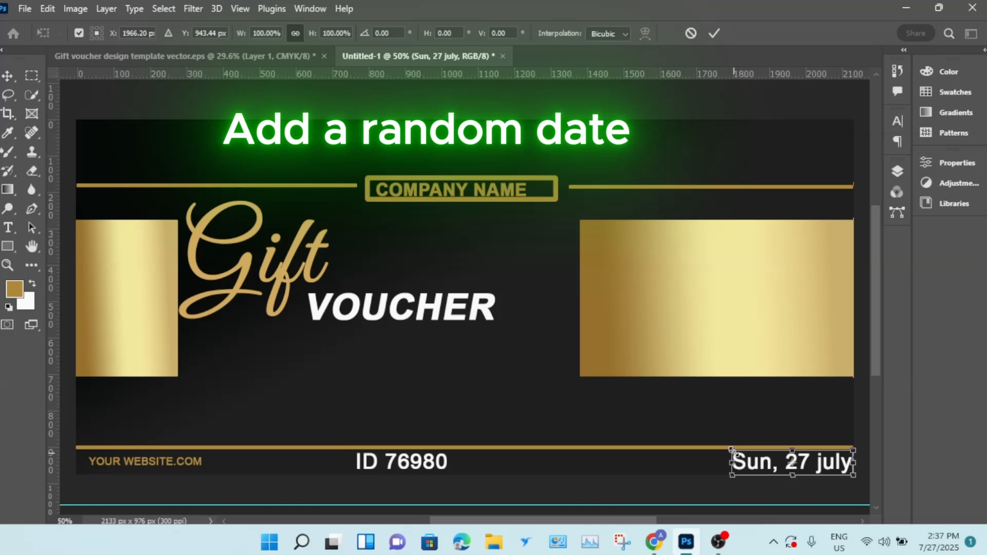
pyautogui.moveTo(738, 450); pyautogui.dragTo(794, 474)
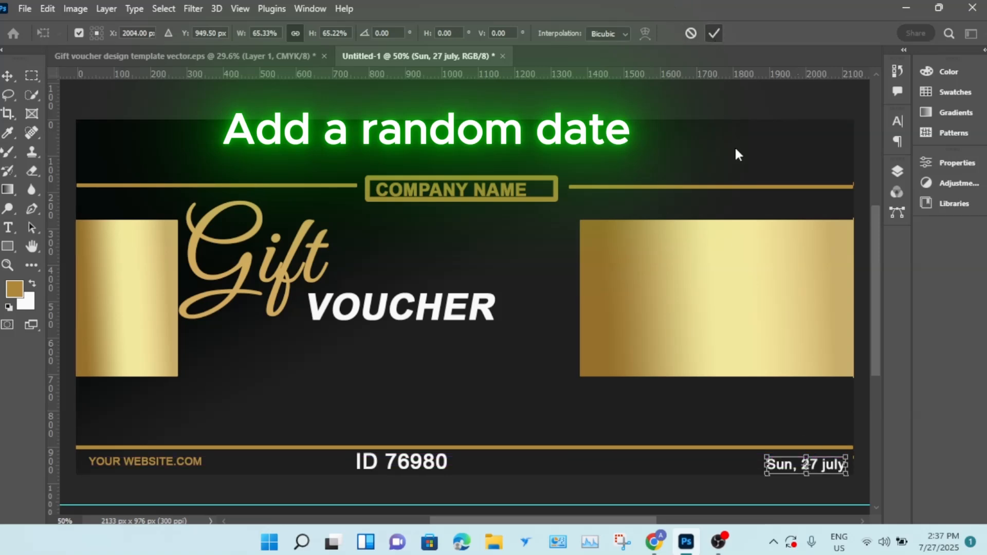
pyautogui.doubleClick(783, 467)
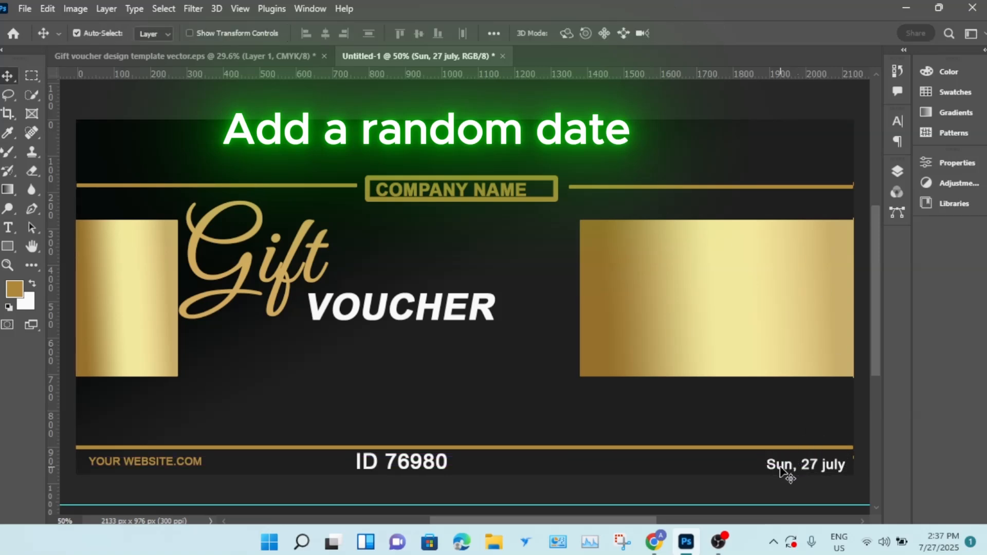
# - Colour the date text gold by sampling the bottom gold line
pyautogui.doubleClick(788, 467)
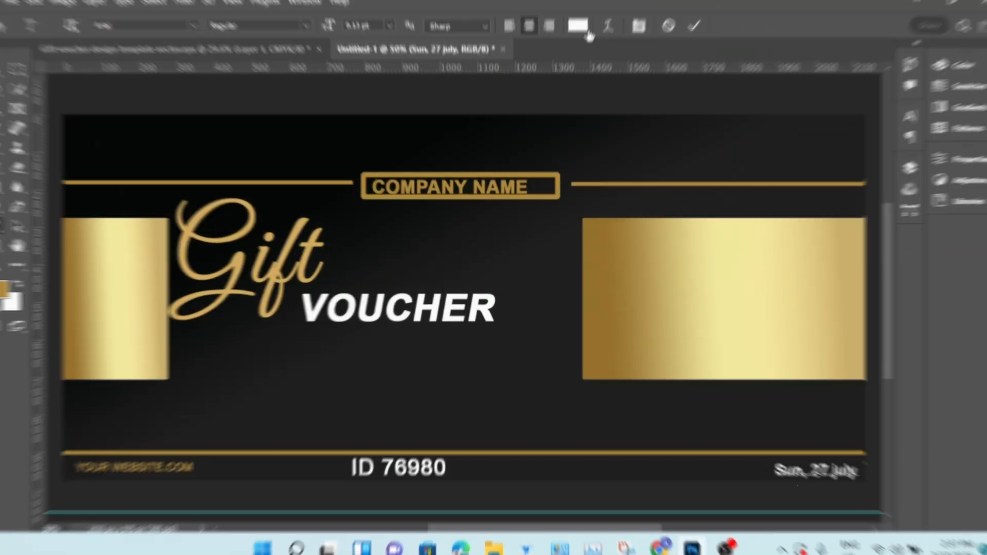
pyautogui.moveTo(847, 465); pyautogui.dragTo(765, 466)
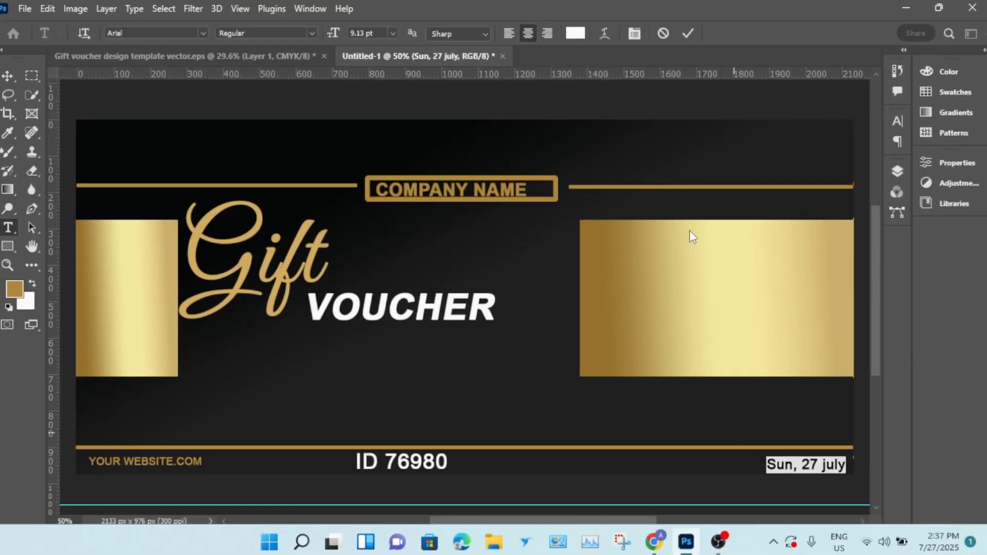
pyautogui.click(575, 34)
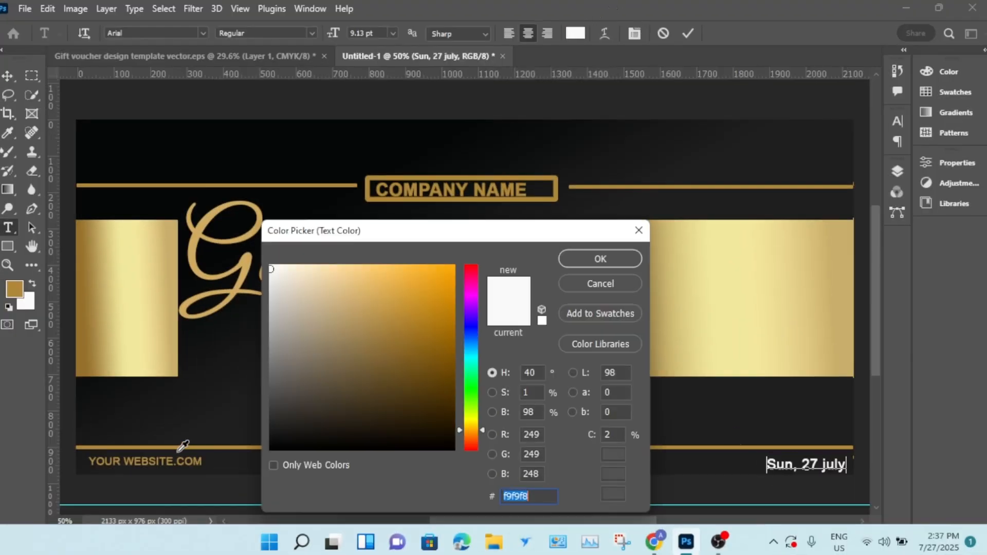
pyautogui.click(178, 446)
pyautogui.click(599, 258)
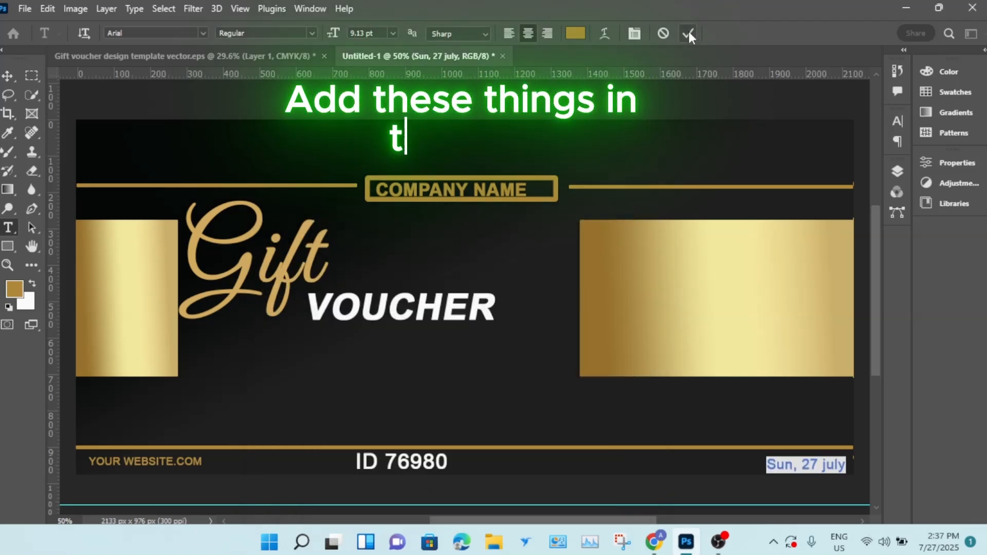
pyautogui.click(688, 33)
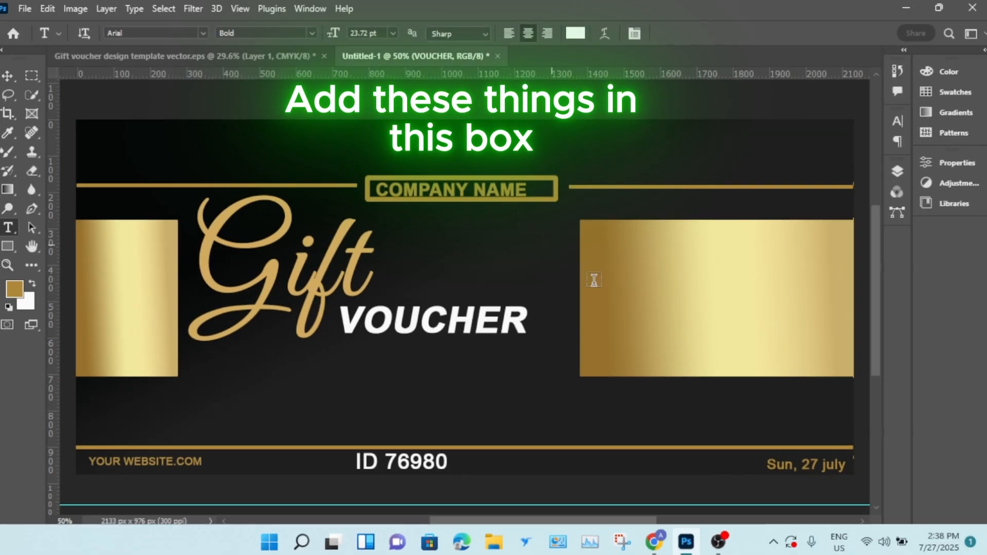
# - Add a "$" text inside the right gold rectangle
pyautogui.click(627, 281)
pyautogui.press('BackSpace')
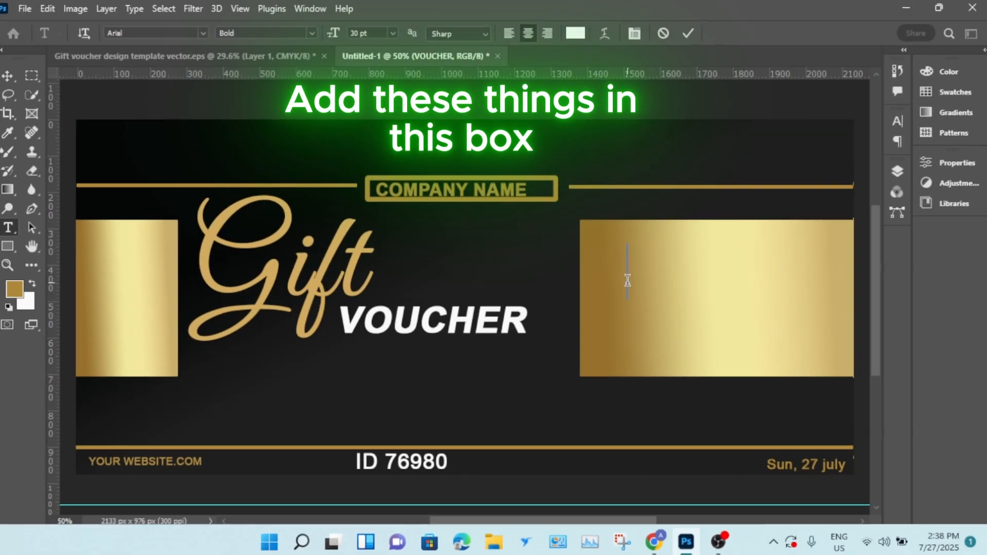
pyautogui.write('$')
# - Colour the $ sign black and make it faux italic
pyautogui.moveTo(637, 274); pyautogui.dragTo(609, 258)
pyautogui.click(574, 34)
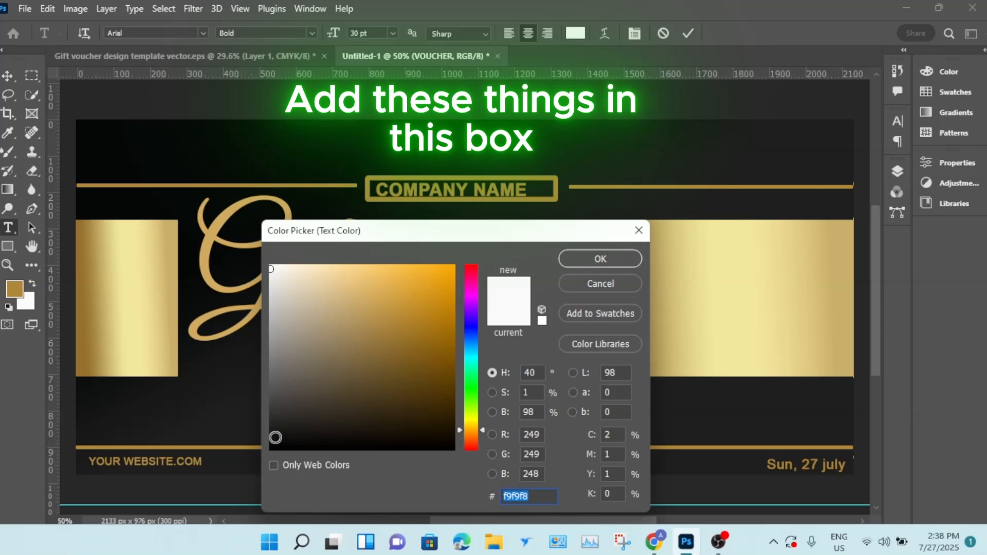
pyautogui.click(272, 446)
pyautogui.click(599, 259)
pyautogui.click(634, 33)
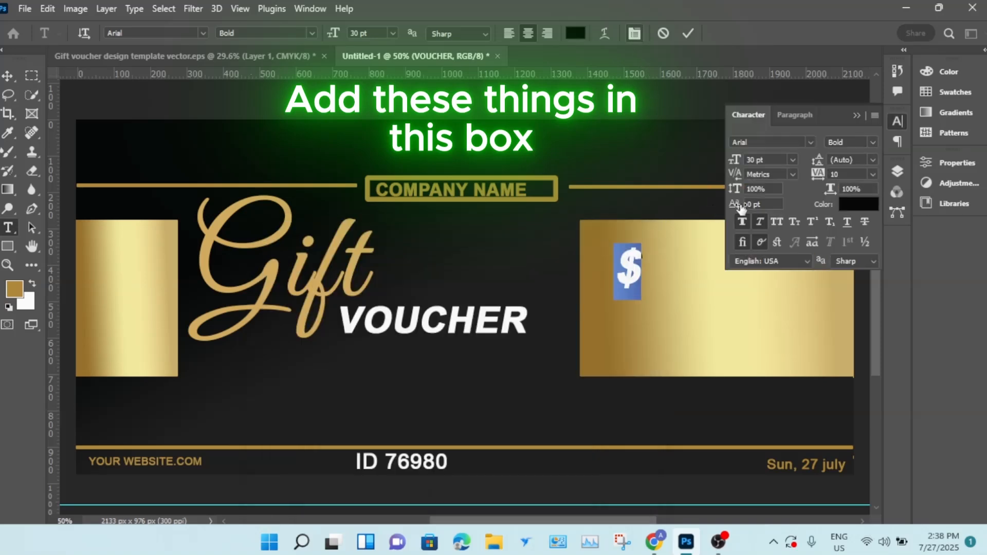
pyautogui.click(760, 221)
pyautogui.click(689, 33)
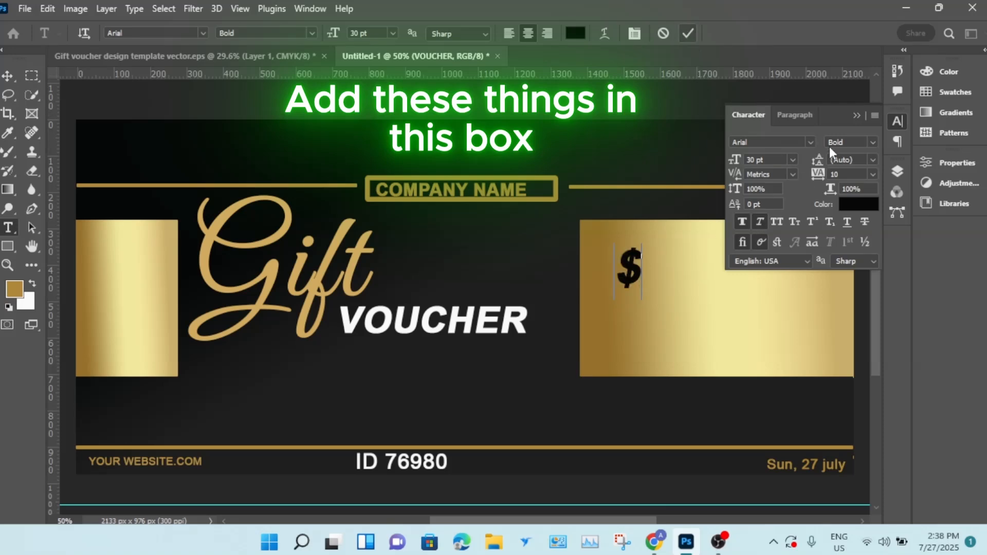
pyautogui.click(855, 116)
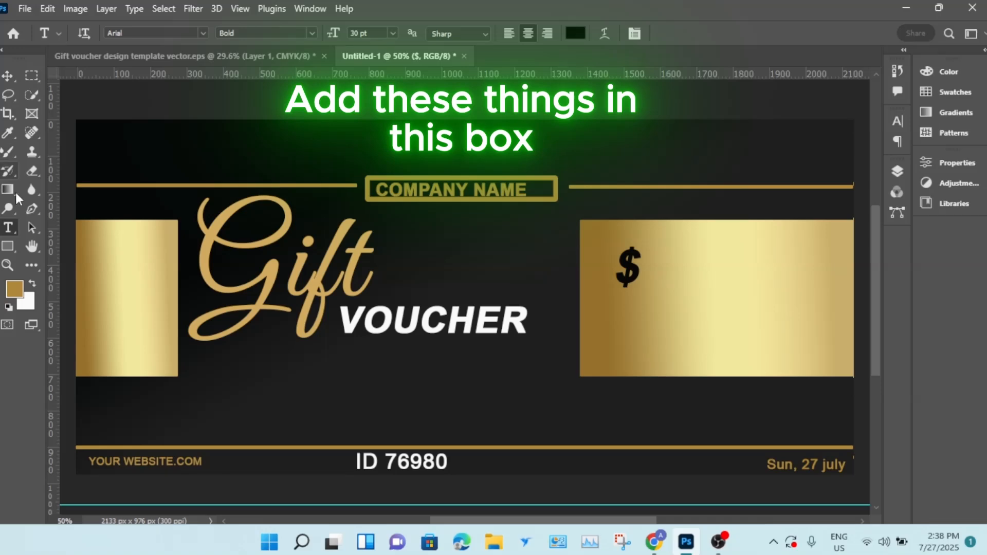
# - Add the text "30" next to the dollar sign
pyautogui.click(10, 226)
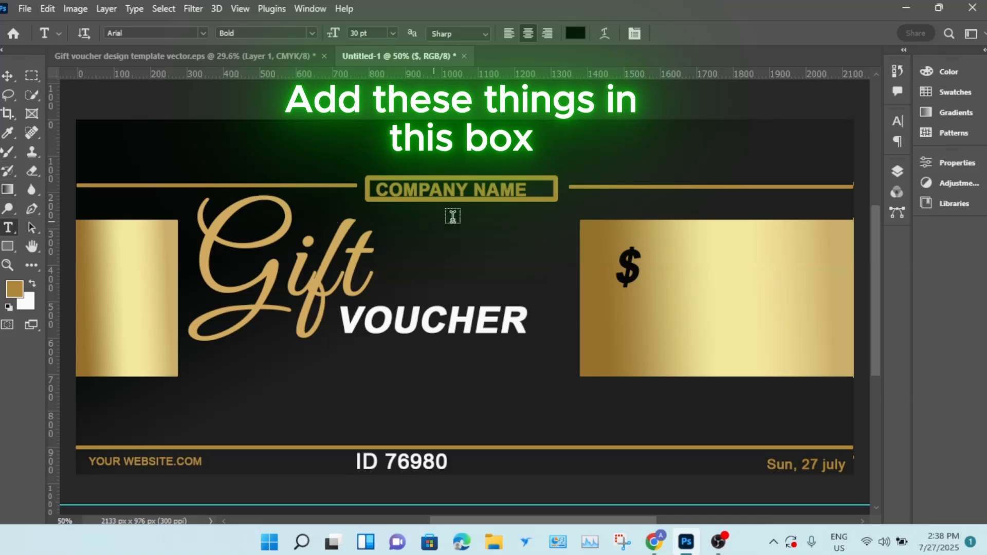
pyautogui.click(677, 271)
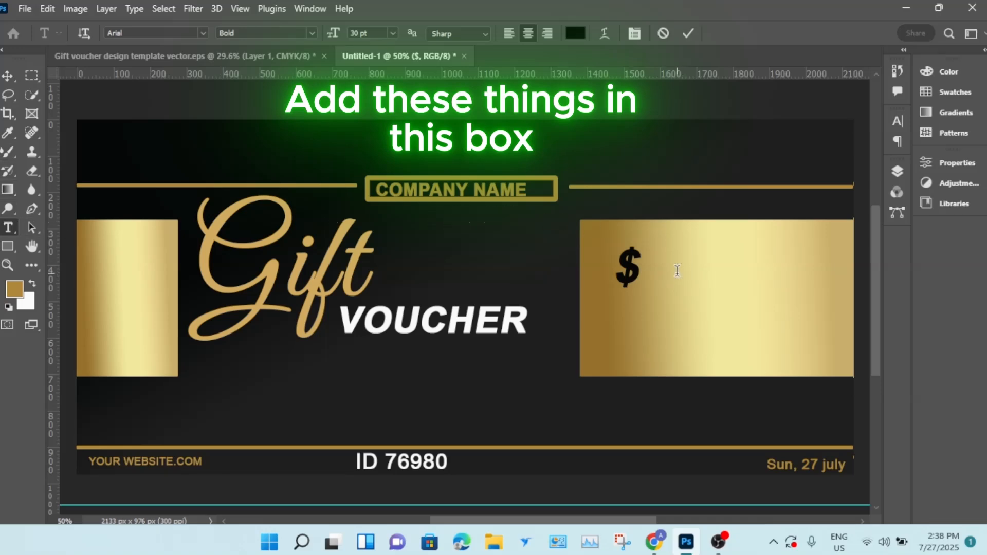
pyautogui.write('30')
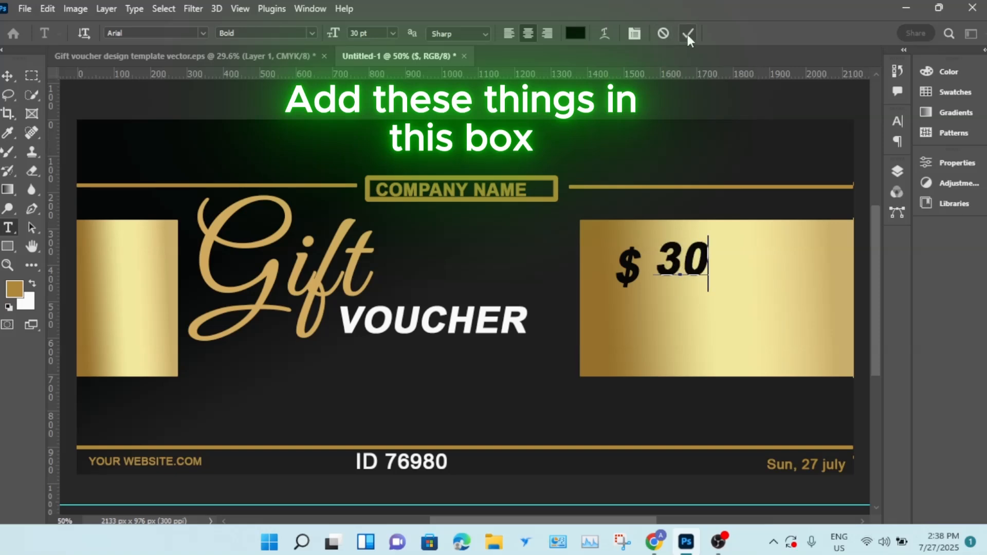
# - Draw a rectangle about 348 × 76 px below the 30 with a black 10 px stroke and no fill
pyautogui.click(6, 250)
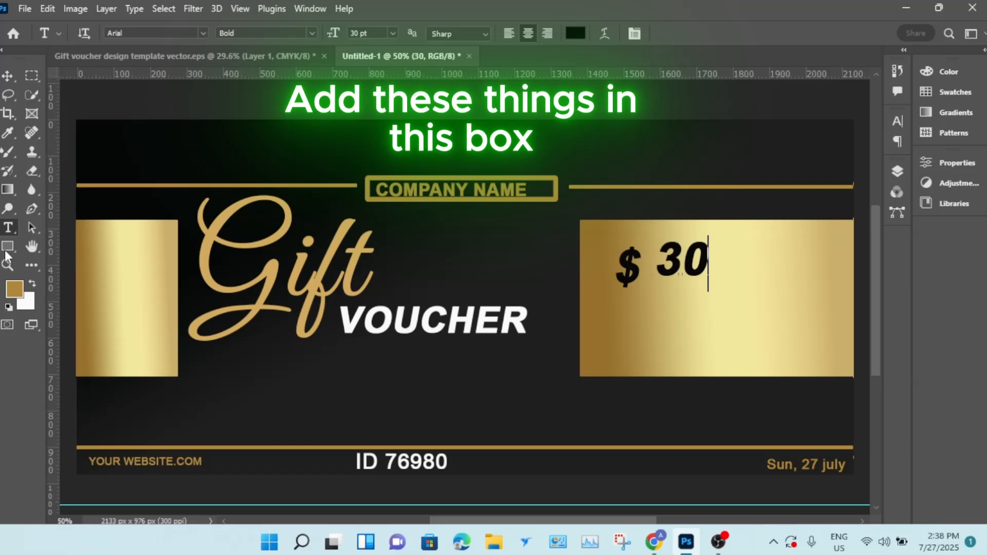
pyautogui.moveTo(611, 312); pyautogui.dragTo(738, 340)
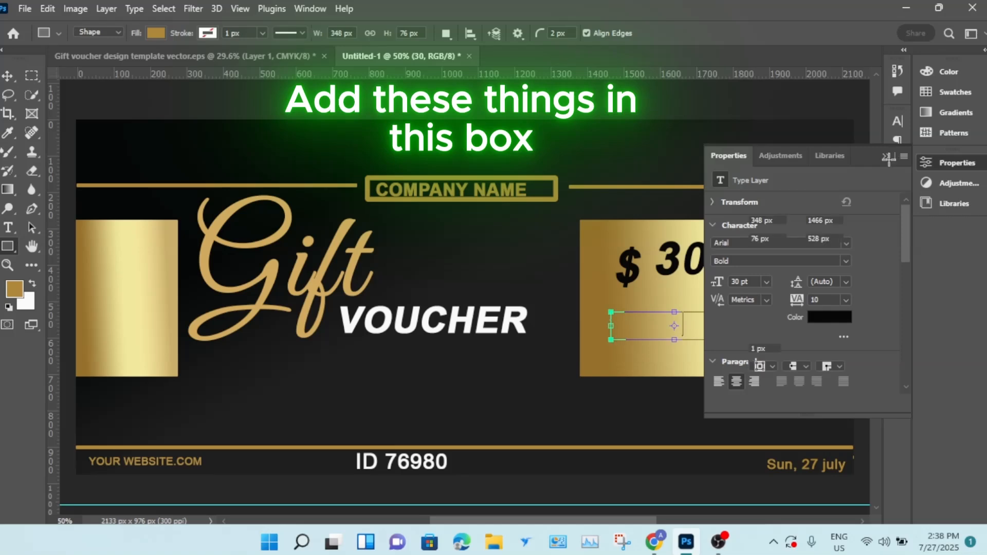
pyautogui.click(207, 33)
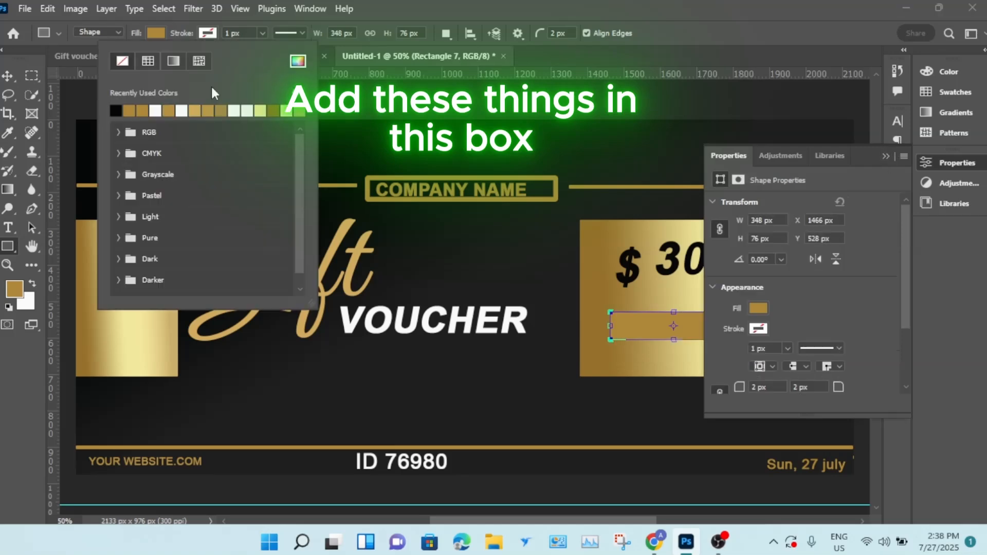
pyautogui.click(116, 110)
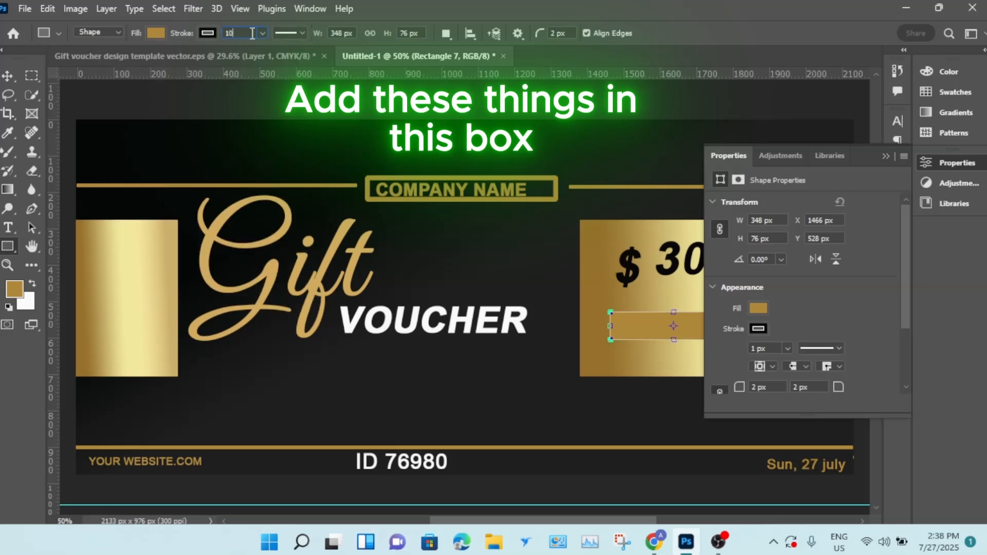
pyautogui.press('Return')
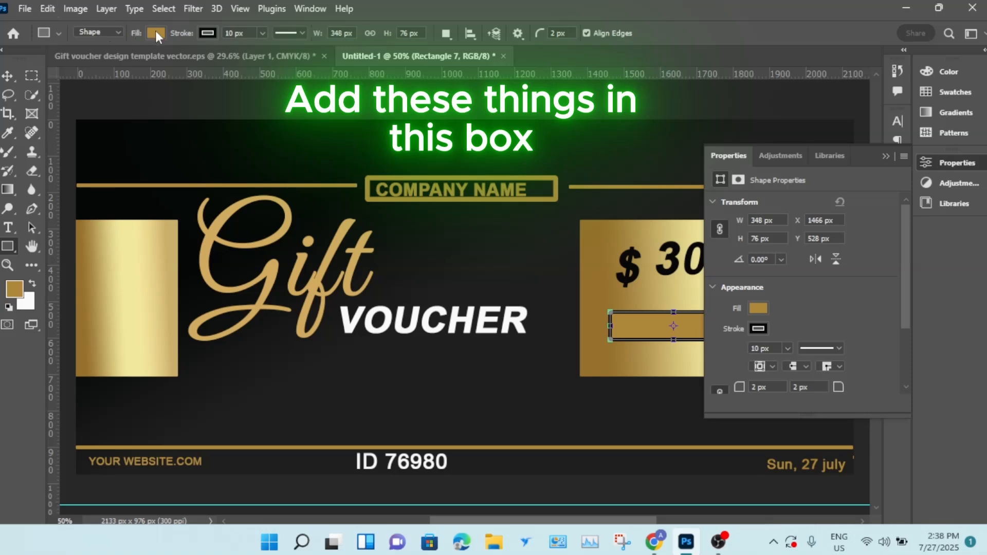
pyautogui.click(155, 31)
pyautogui.click(71, 61)
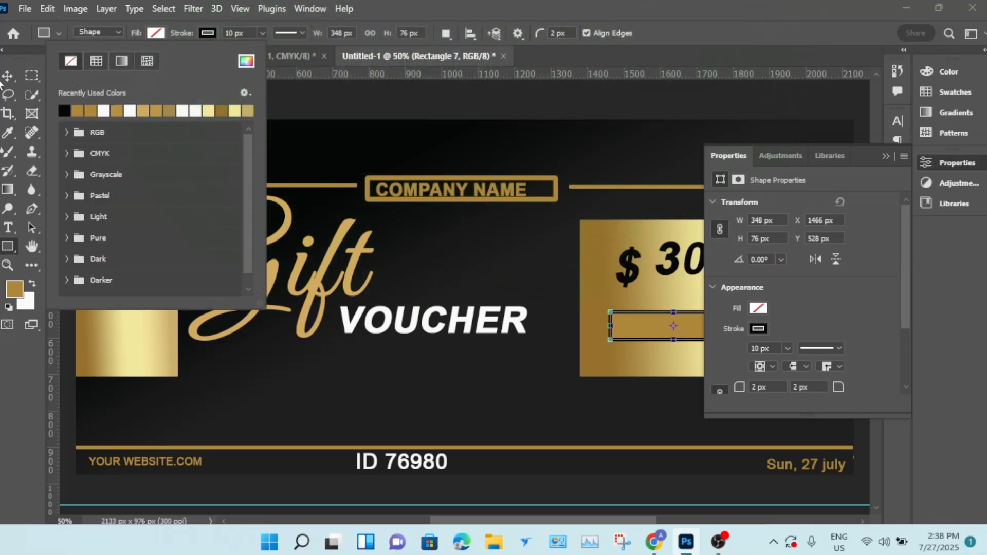
# - Scale the 30 to about 162% and align the $ sign and the rectangle beneath it
pyautogui.click(8, 75)
pyautogui.click(8, 75)
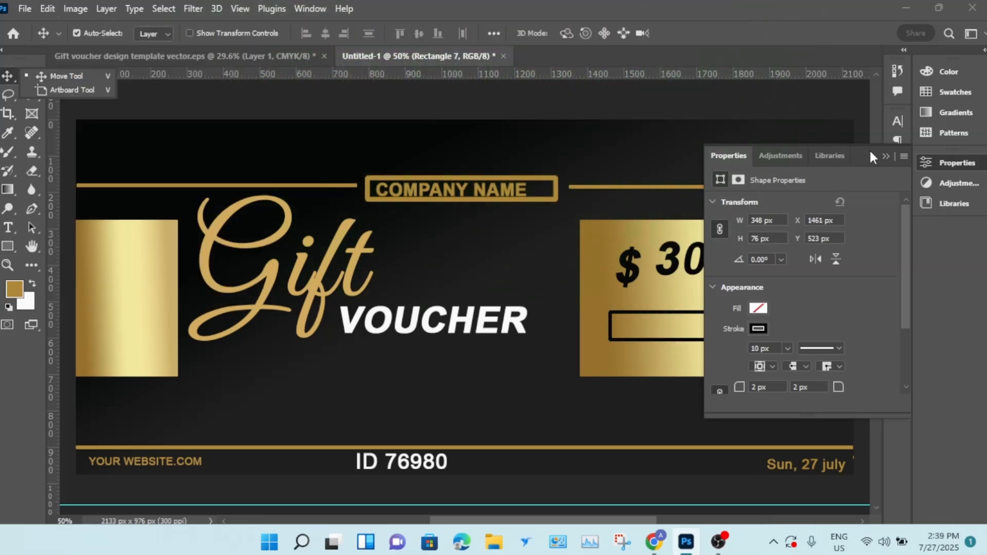
pyautogui.click(886, 157)
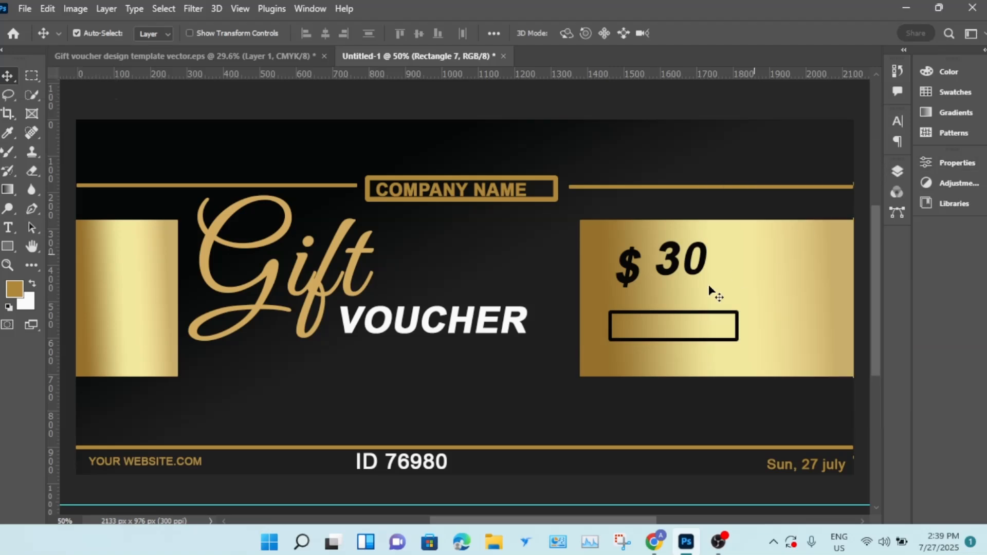
pyautogui.click(705, 255)
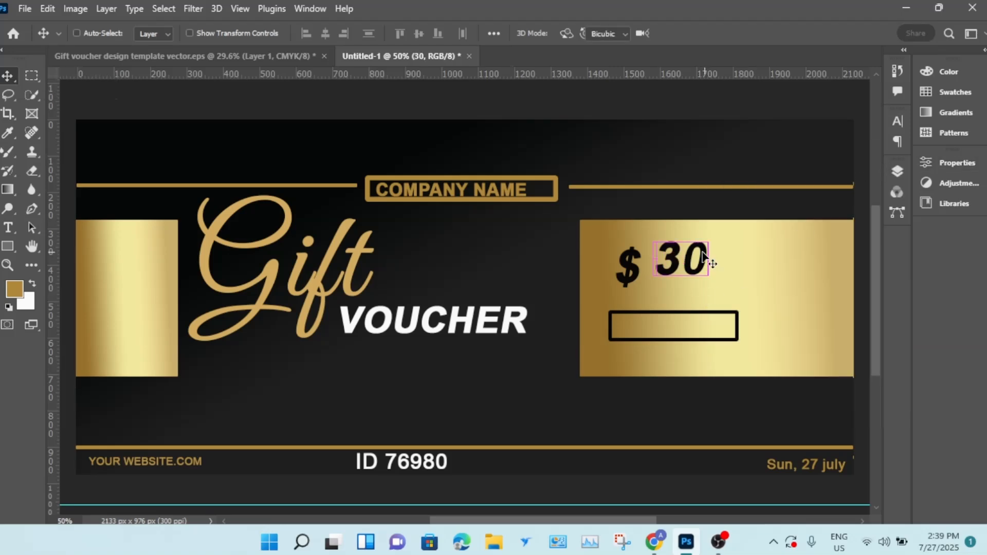
pyautogui.hotkey('ctrl', 't')
pyautogui.moveTo(729, 300); pyautogui.dragTo(755, 322)
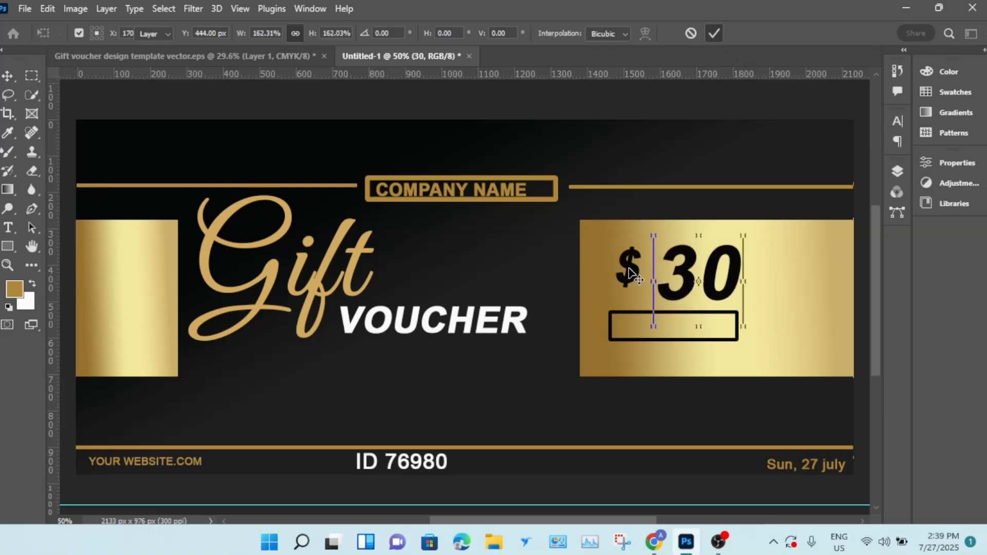
pyautogui.moveTo(629, 267); pyautogui.dragTo(645, 291)
pyautogui.moveTo(701, 322); pyautogui.dragTo(724, 316)
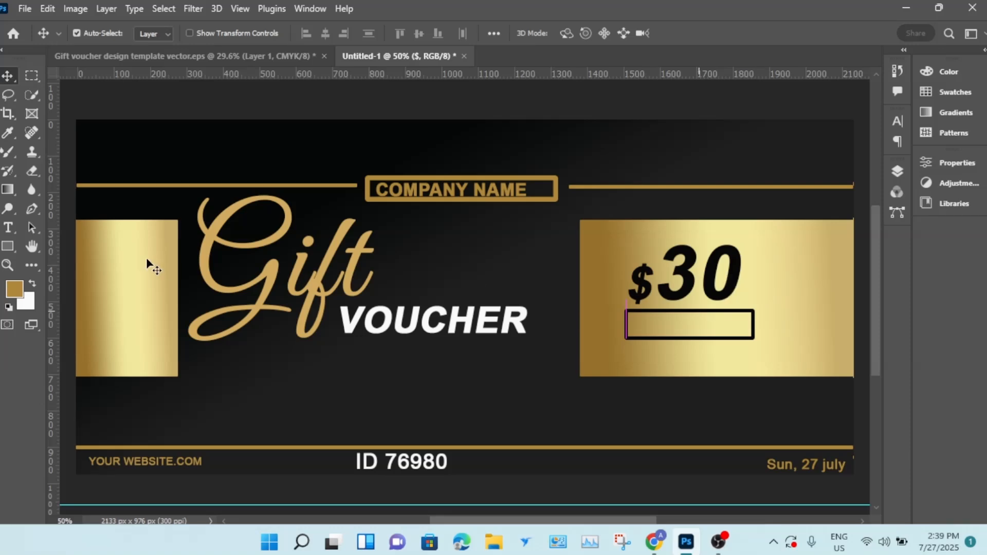
# - Start adding text inside the black-outlined rectangle
pyautogui.click(11, 227)
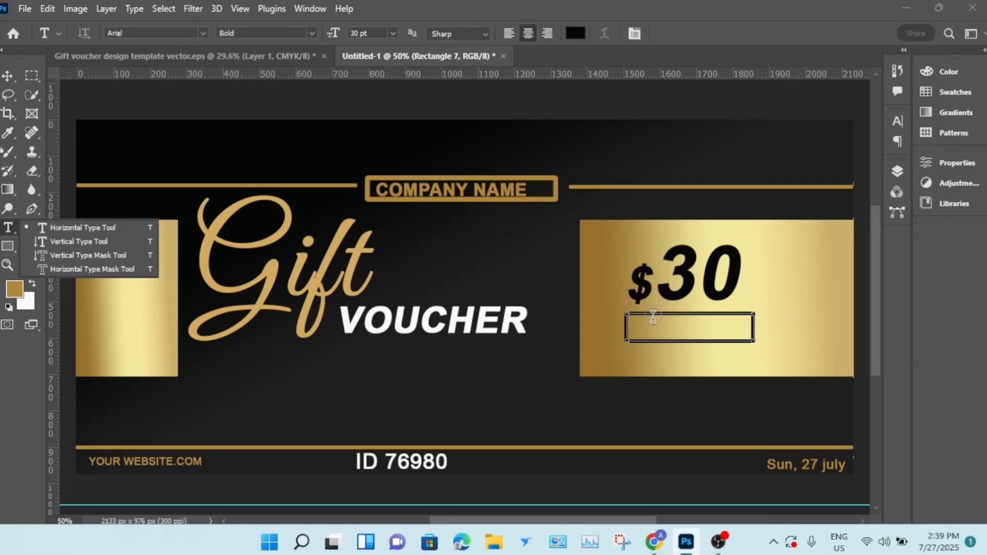